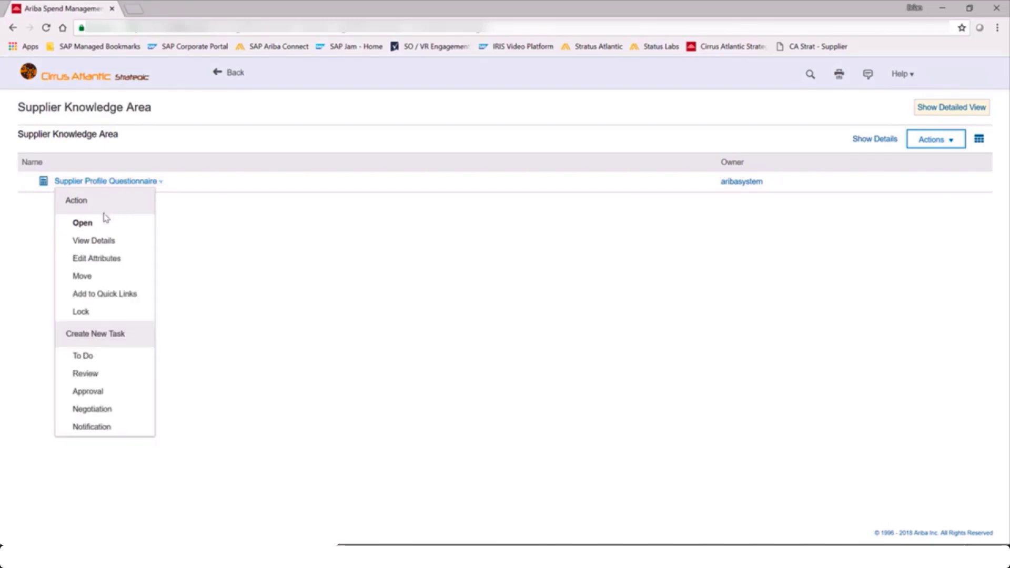
# Open the Supplier Profile Questionnaire and display the Reportable column in its content table.
pyautogui.click(97, 224)
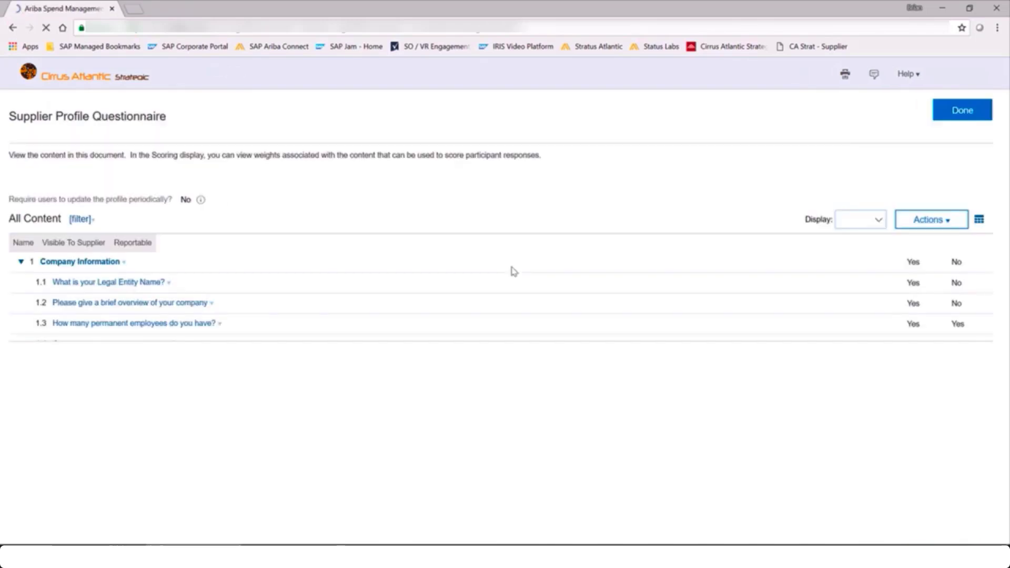
pyautogui.scroll(-6, 679, 306)
pyautogui.scroll(-1, 679, 306)
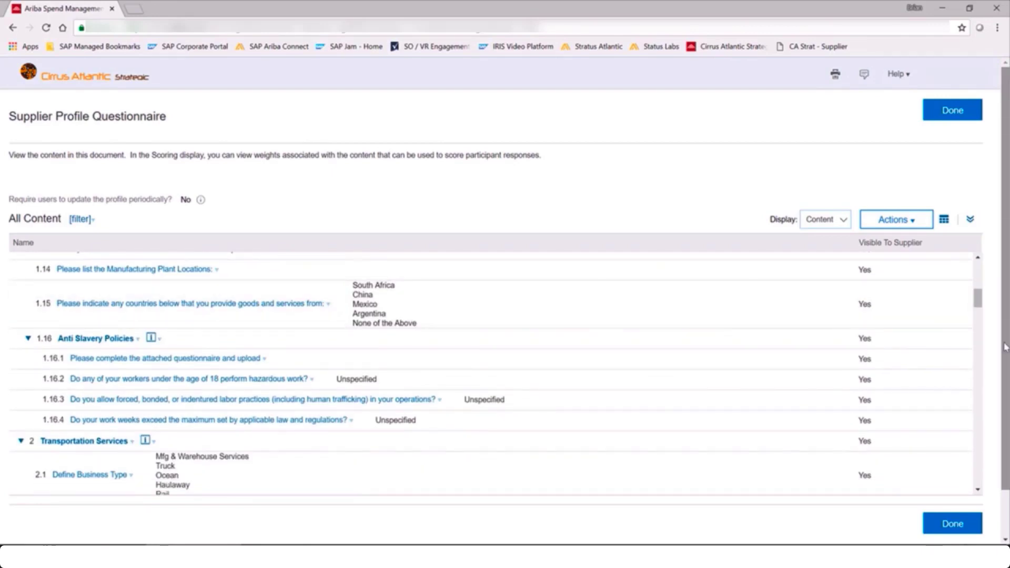
pyautogui.scroll(-1, 1005, 347)
pyautogui.moveTo(978, 250); pyautogui.dragTo(965, 424)
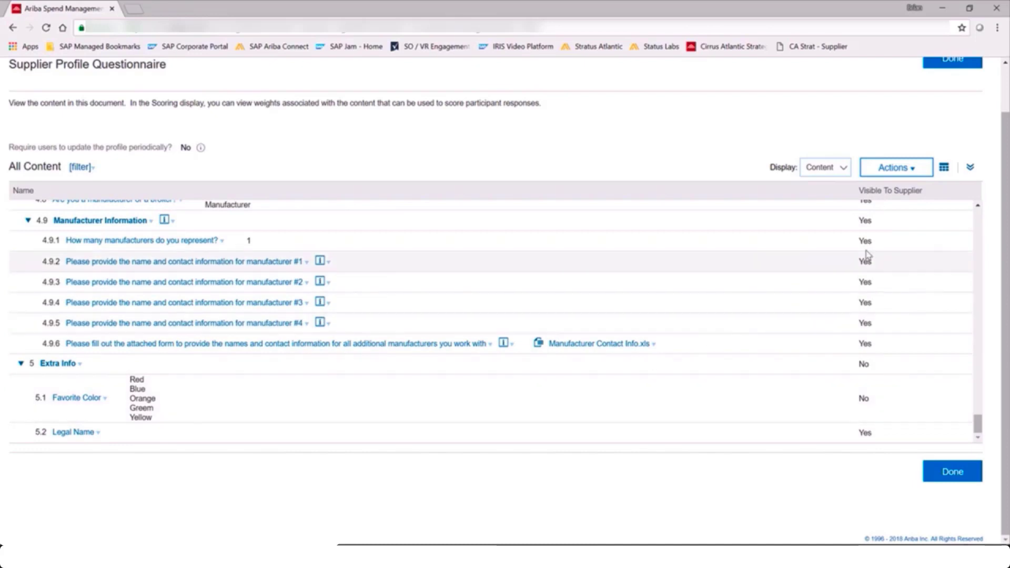
pyautogui.click(944, 169)
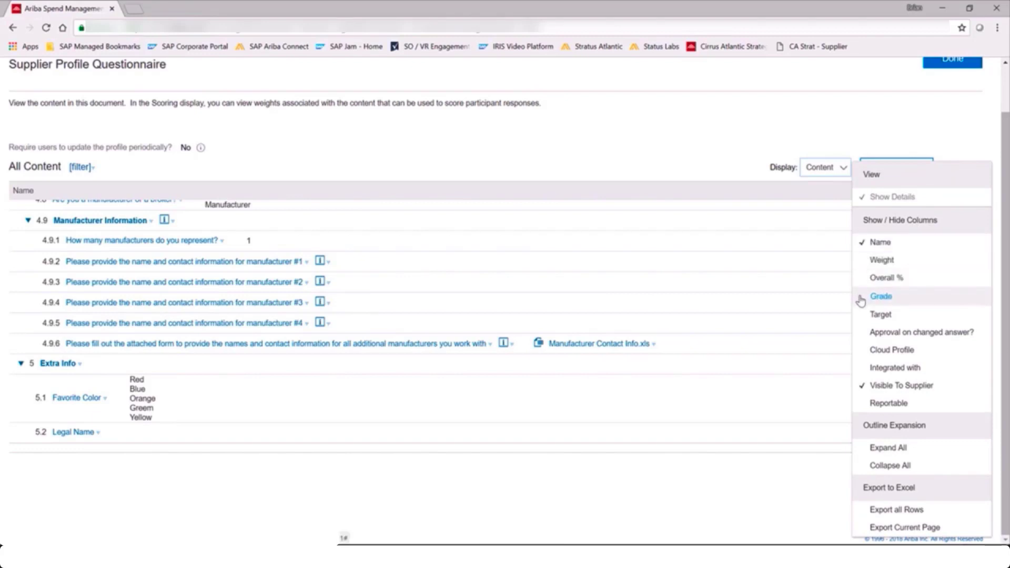
pyautogui.click(880, 404)
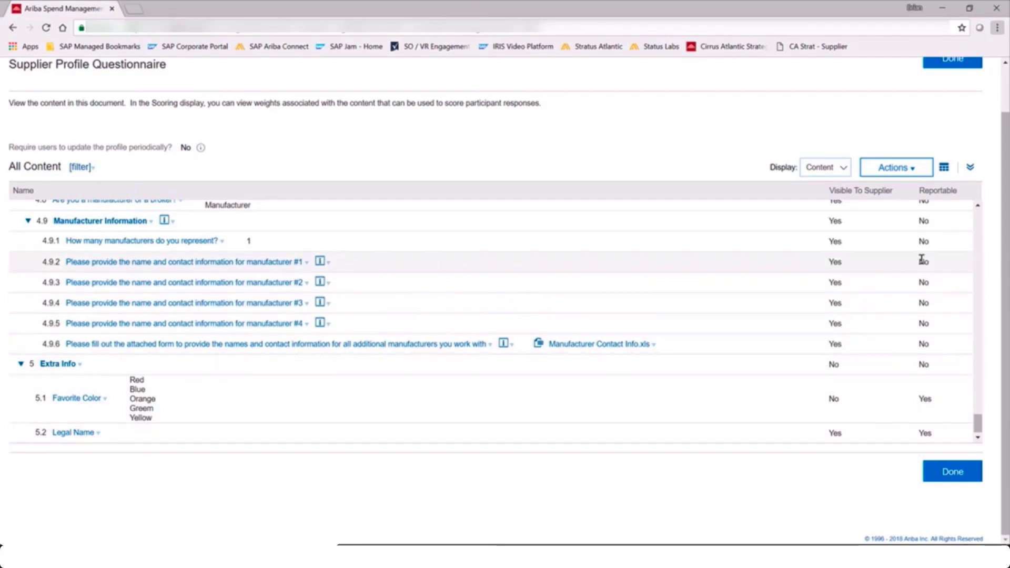
# View the questionnaire's available reportable fields and return to its content.
pyautogui.click(907, 169)
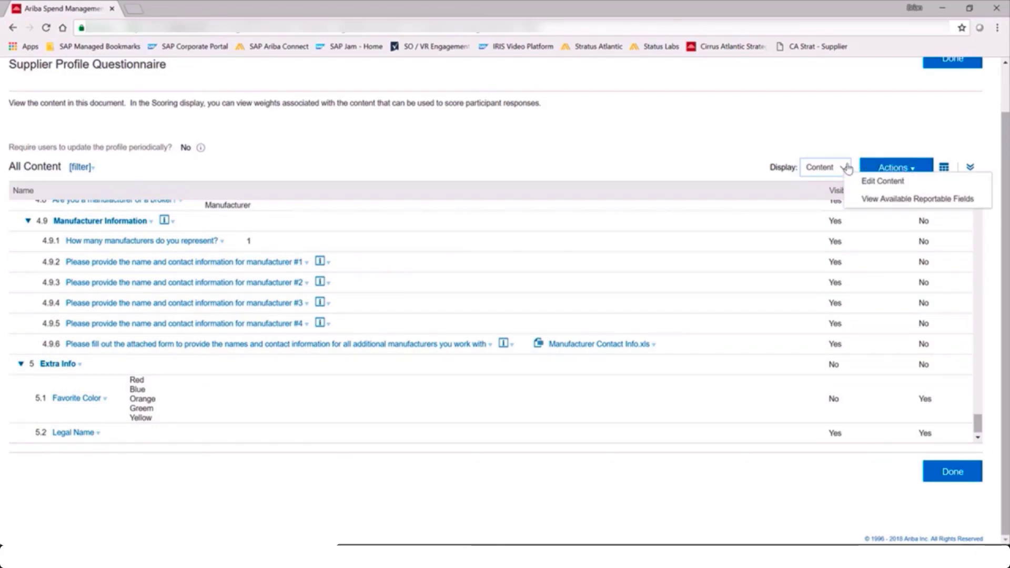
pyautogui.click(867, 205)
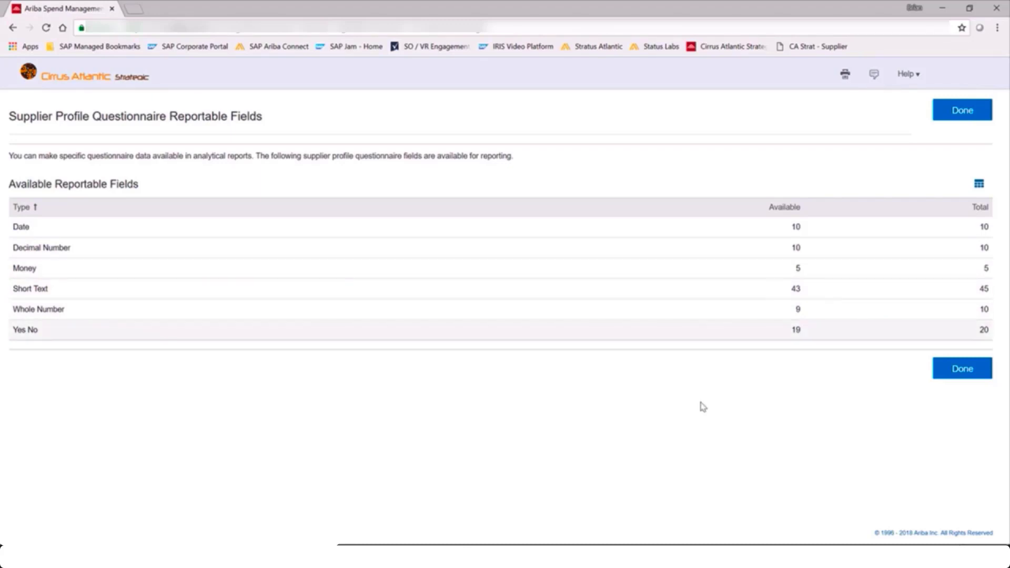
pyautogui.click(961, 371)
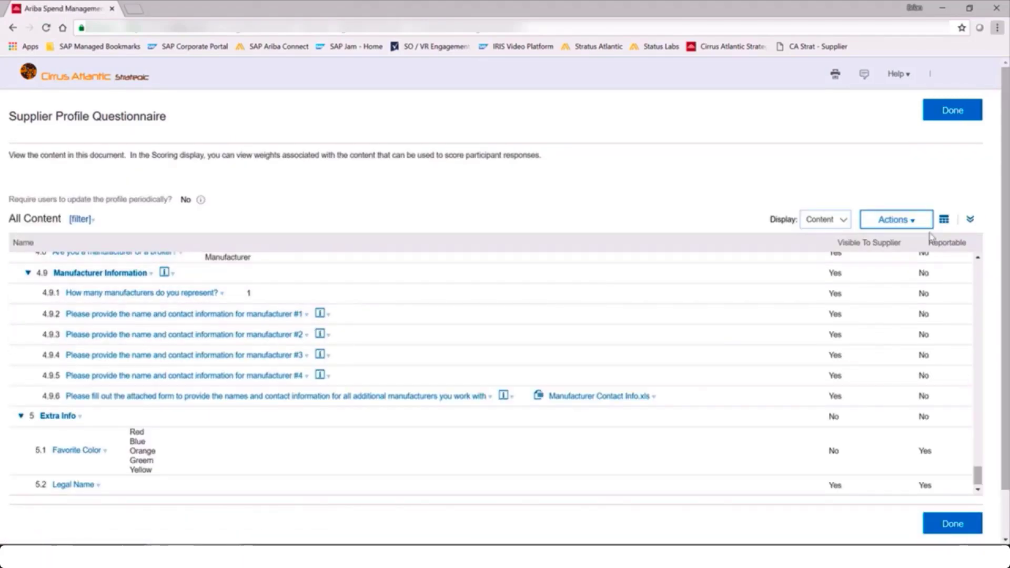
# Edit the questionnaire content and add a question inside the Extra Info section named "Which Region is your Headquarters office located?".
pyautogui.click(912, 223)
pyautogui.click(891, 237)
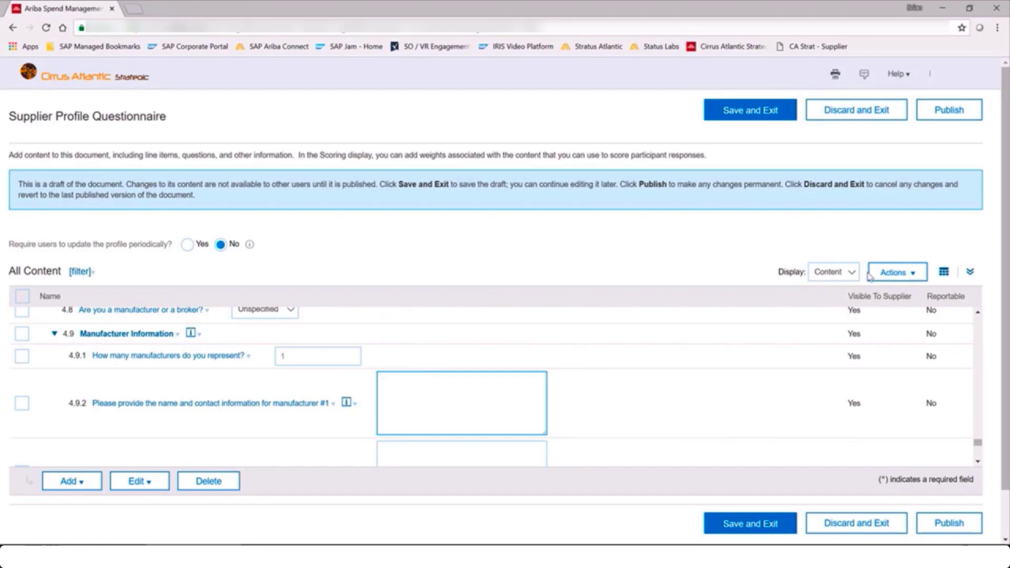
pyautogui.scroll(-3, 951, 402)
pyautogui.scroll(-5, 954, 404)
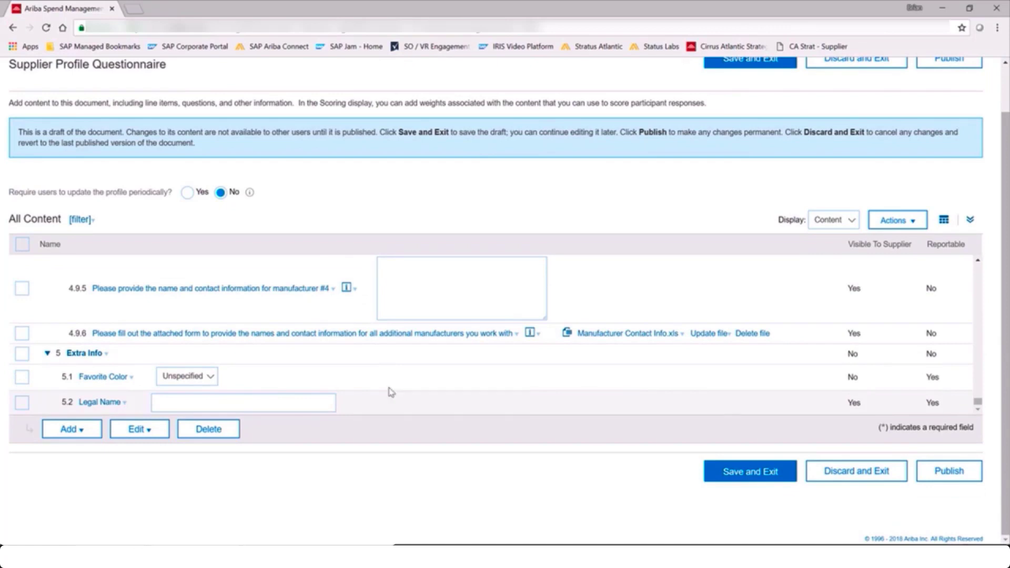
pyautogui.click(22, 354)
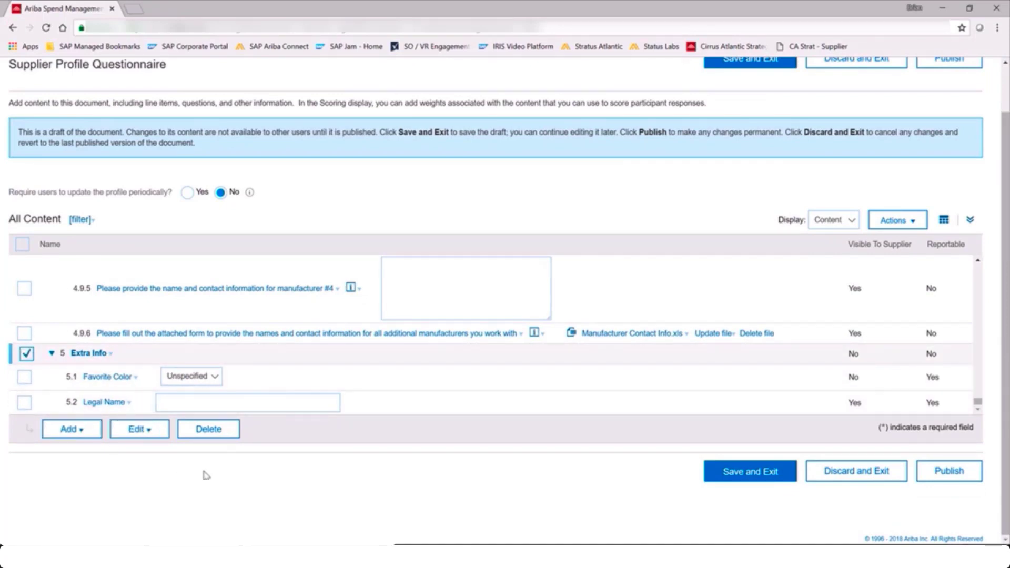
pyautogui.click(83, 432)
pyautogui.click(85, 423)
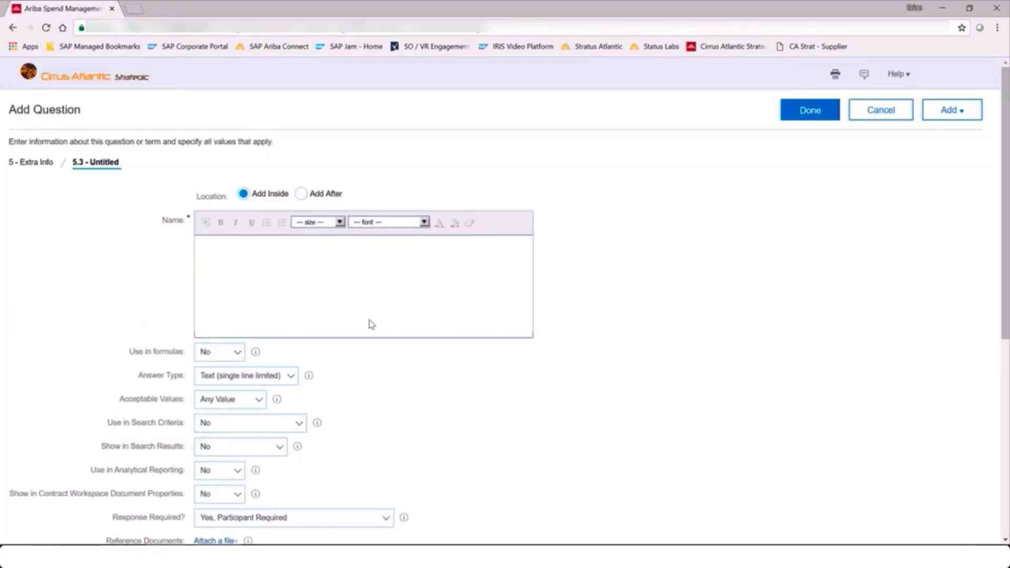
pyautogui.click(227, 248)
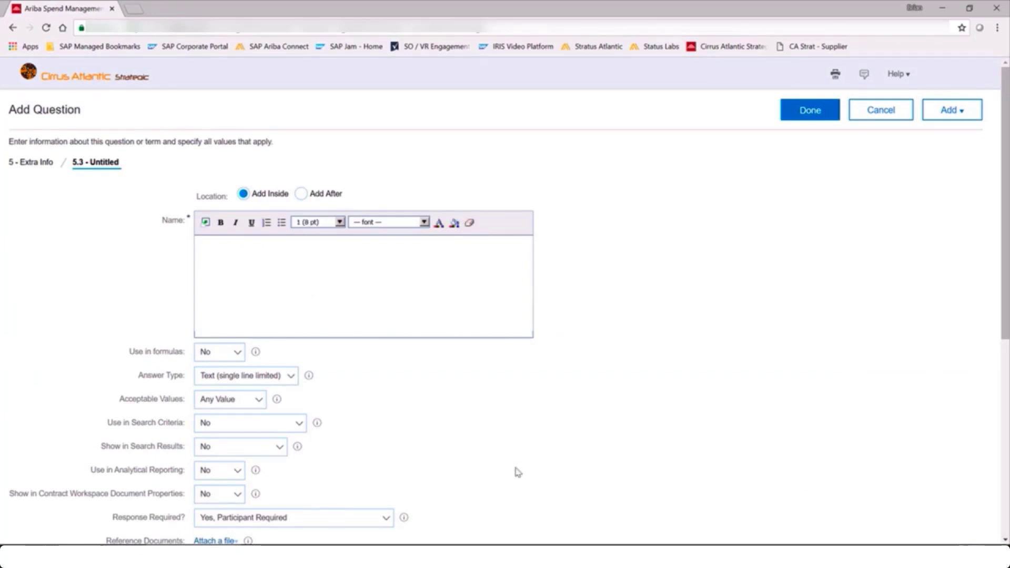
pyautogui.write('Which Region is your Headquarters office located?')
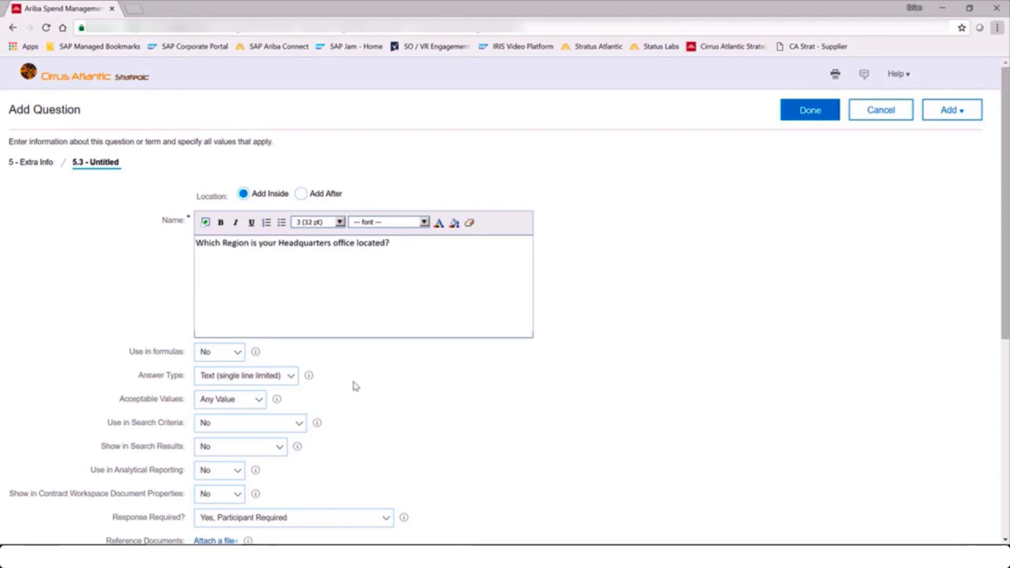
# Review the full list of answer types available for the new question without choosing another one.
pyautogui.click(291, 384)
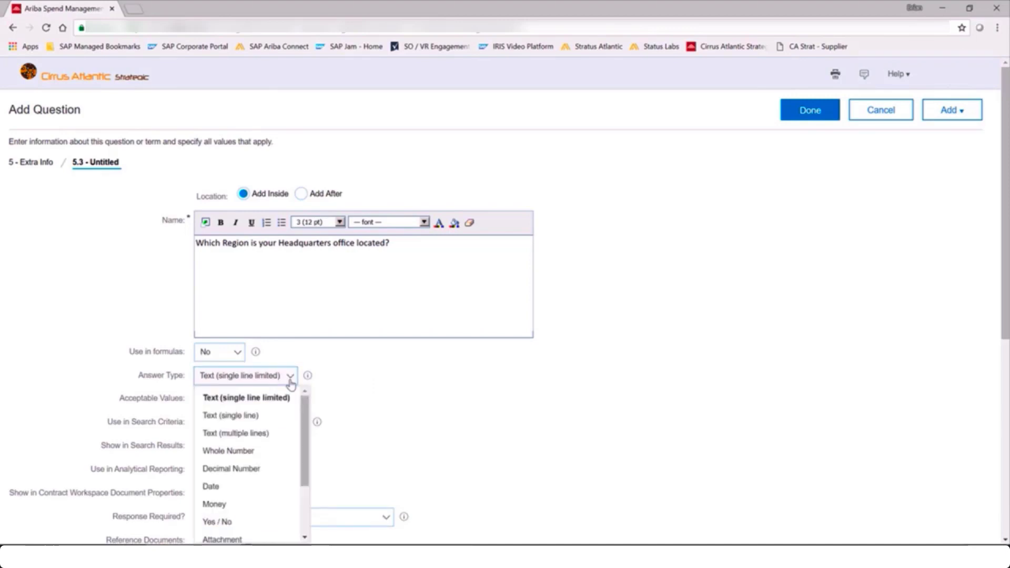
pyautogui.scroll(-1, 408, 385)
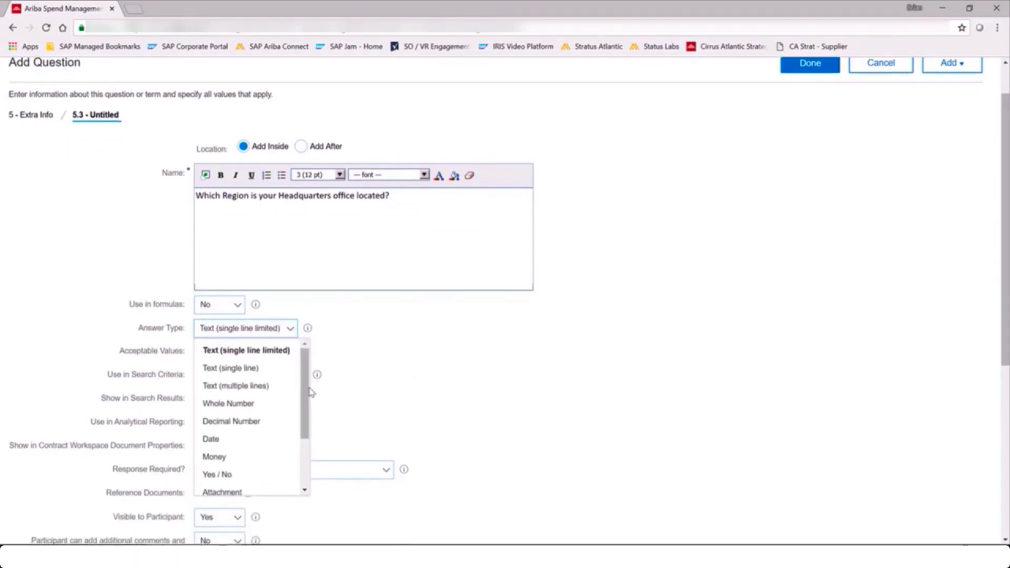
pyautogui.moveTo(306, 390); pyautogui.dragTo(302, 440)
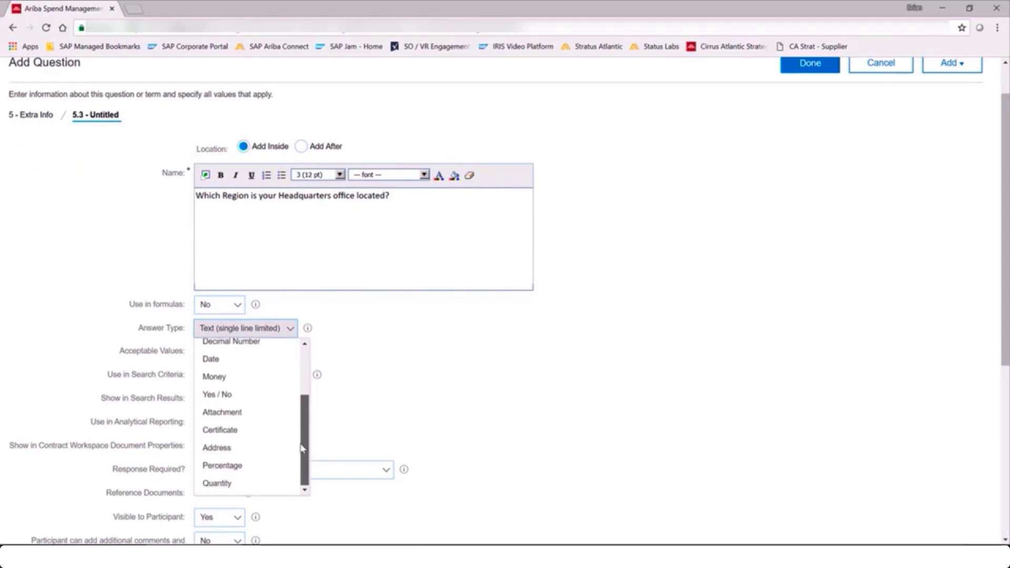
pyautogui.moveTo(303, 438); pyautogui.dragTo(302, 384)
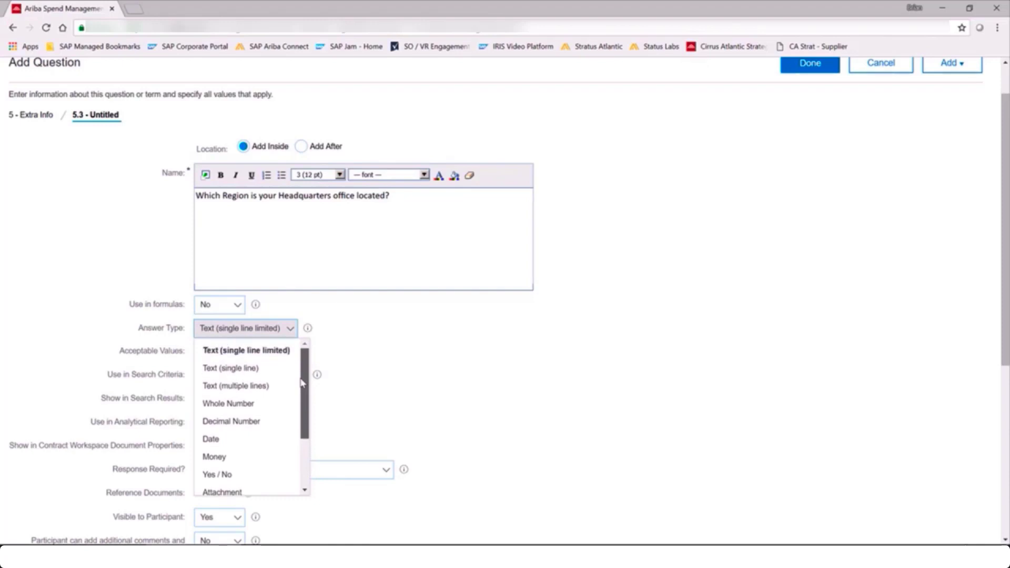
pyautogui.click(383, 402)
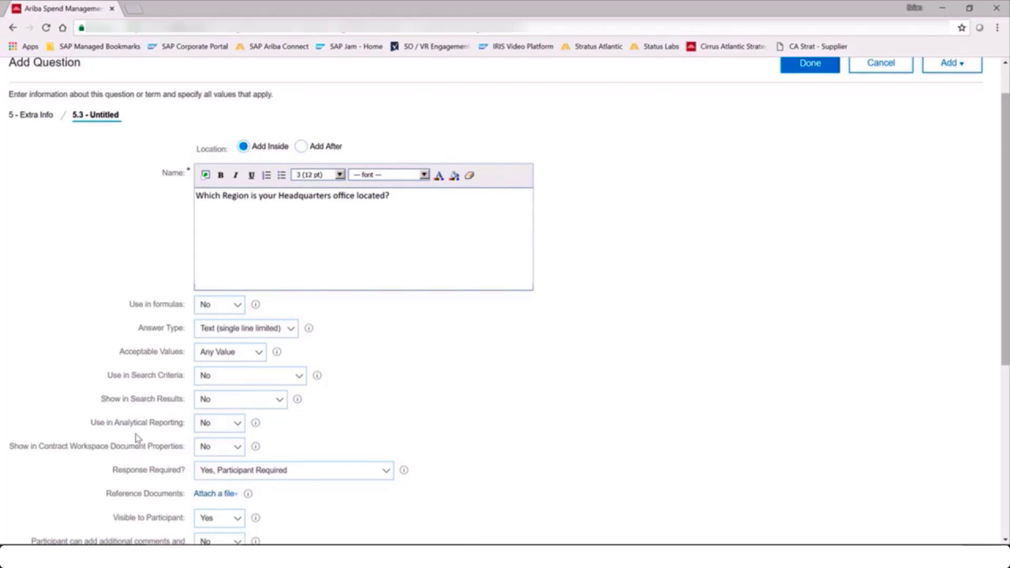
# Try Address as the question's answer type and switch back to Text (single line limited).
pyautogui.click(290, 332)
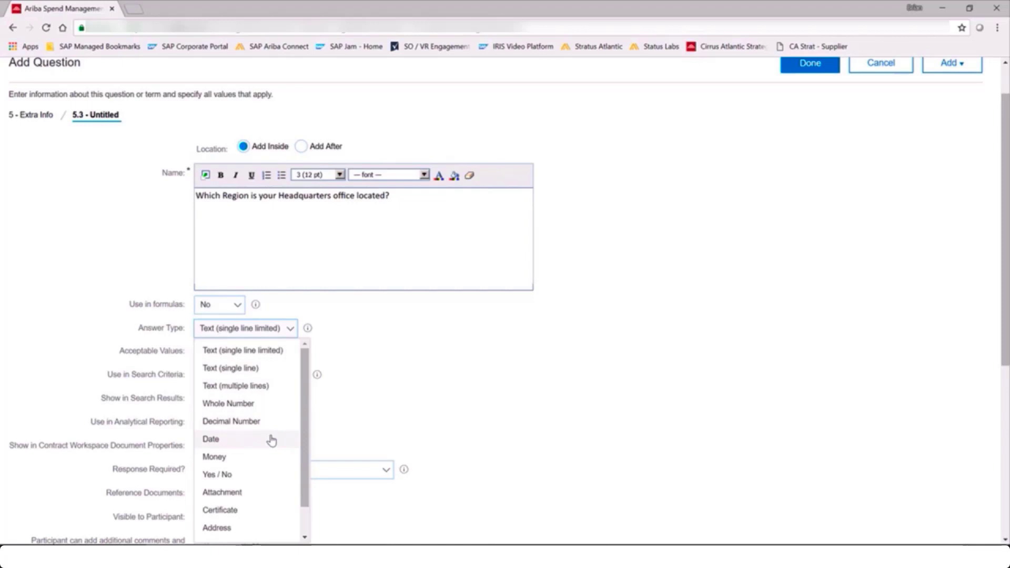
pyautogui.scroll(-2, 271, 440)
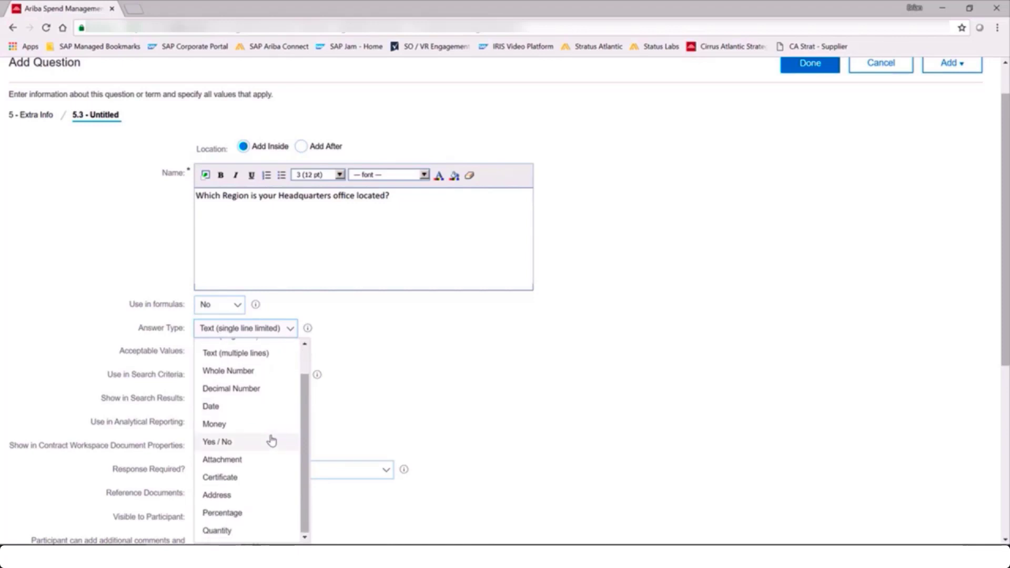
pyautogui.click(271, 495)
pyautogui.scroll(-3, 271, 494)
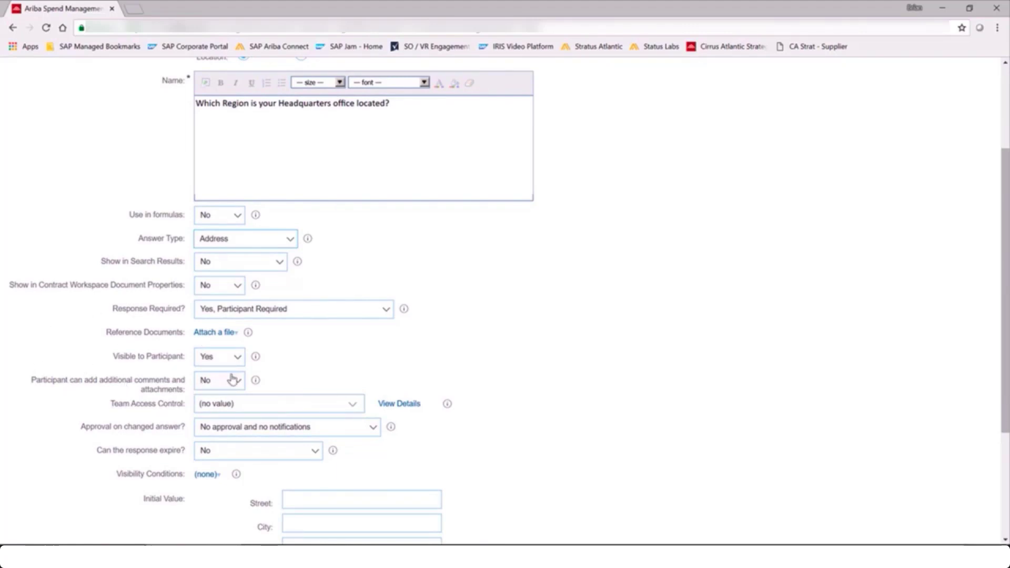
pyautogui.click(290, 239)
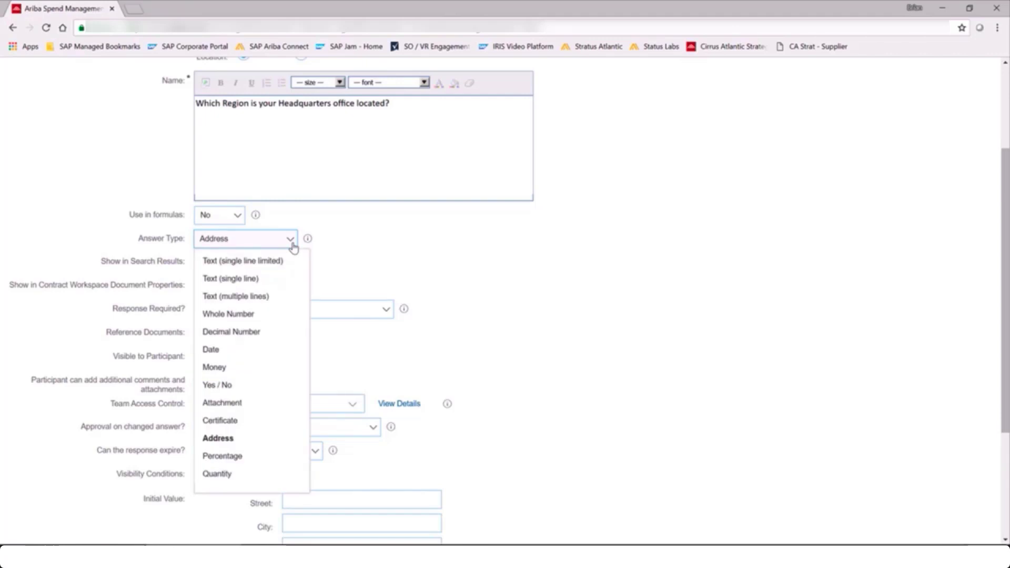
pyautogui.click(267, 266)
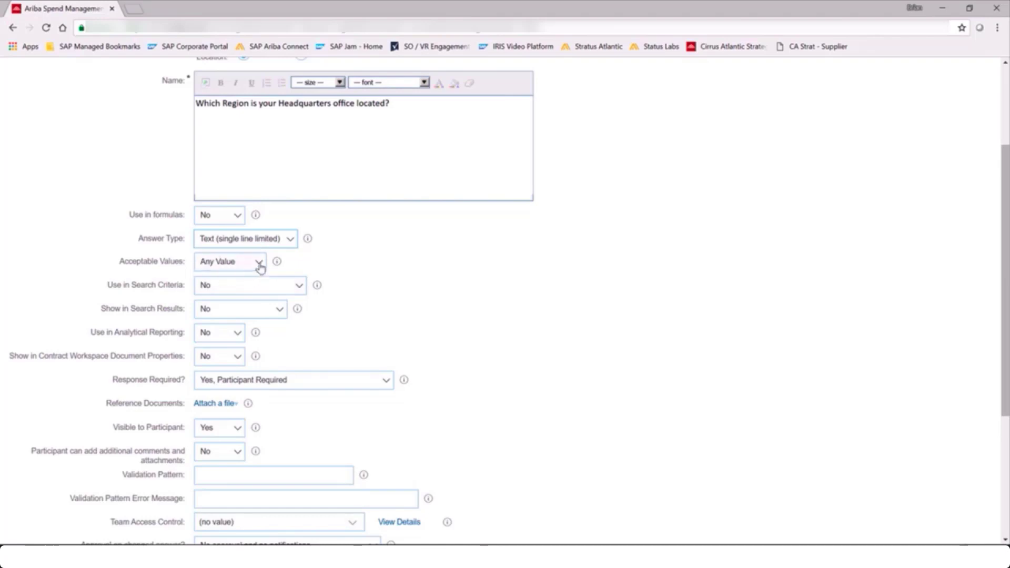
# Set the question's acceptable values to List of Choices and enter the choices North, South, East and West.
pyautogui.click(259, 263)
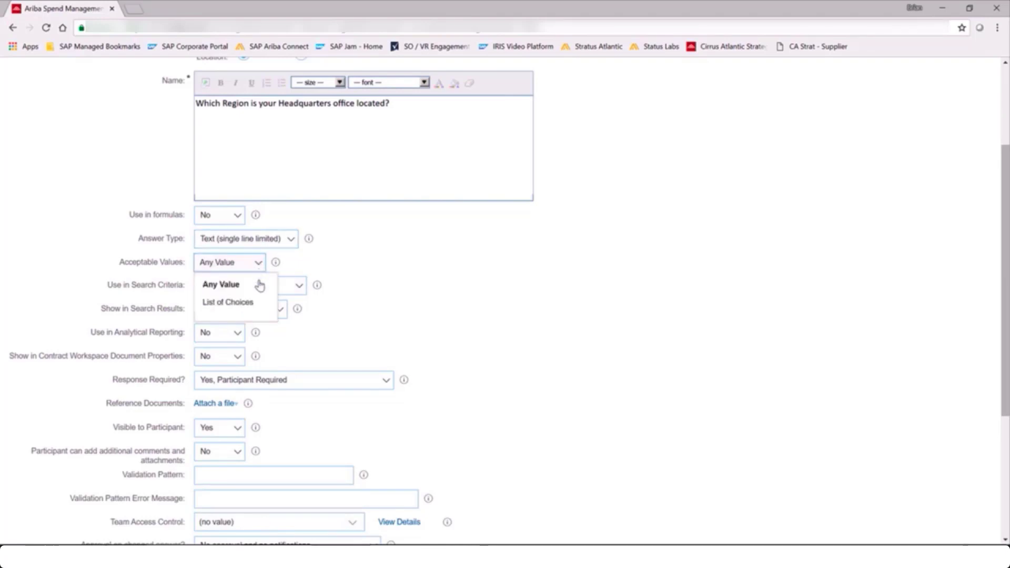
pyautogui.click(257, 303)
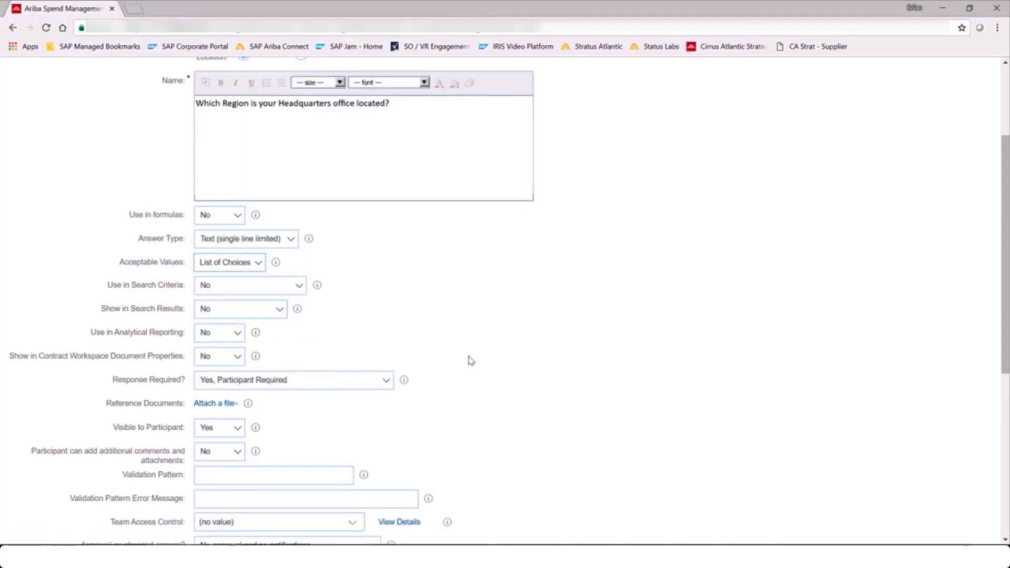
pyautogui.scroll(-3, 470, 361)
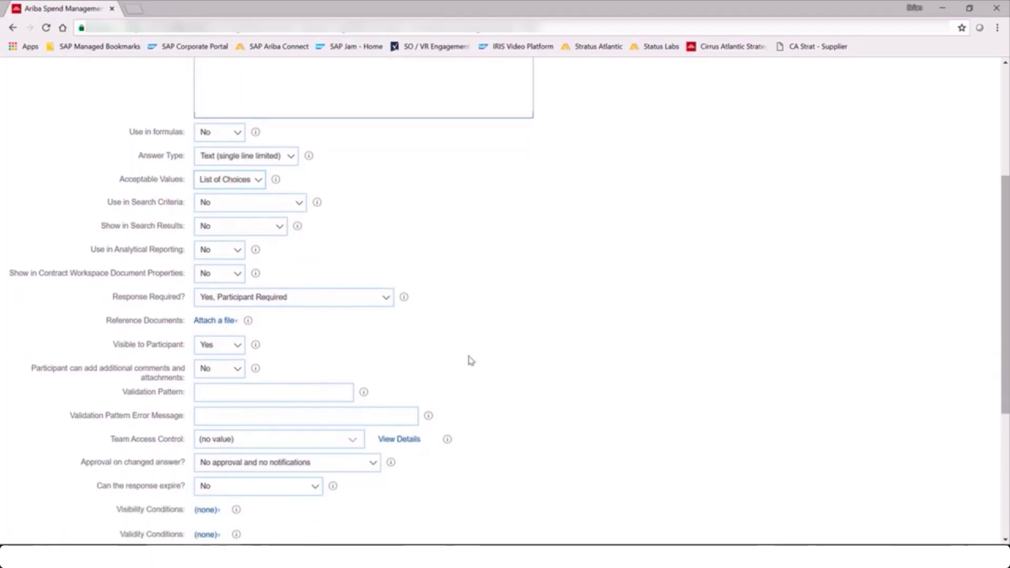
pyautogui.scroll(-3, 471, 360)
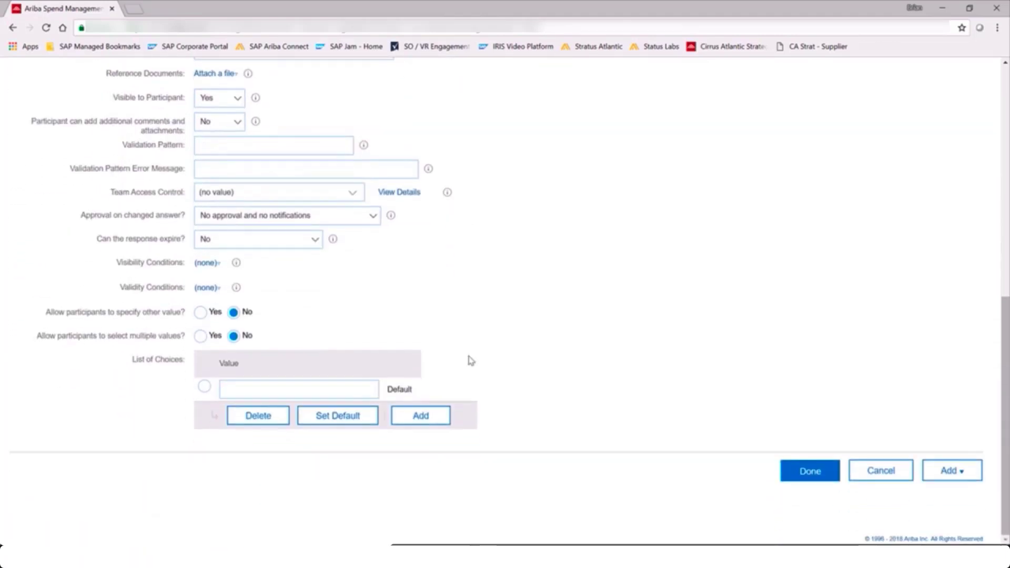
pyautogui.click(277, 389)
pyautogui.write('North South East West')
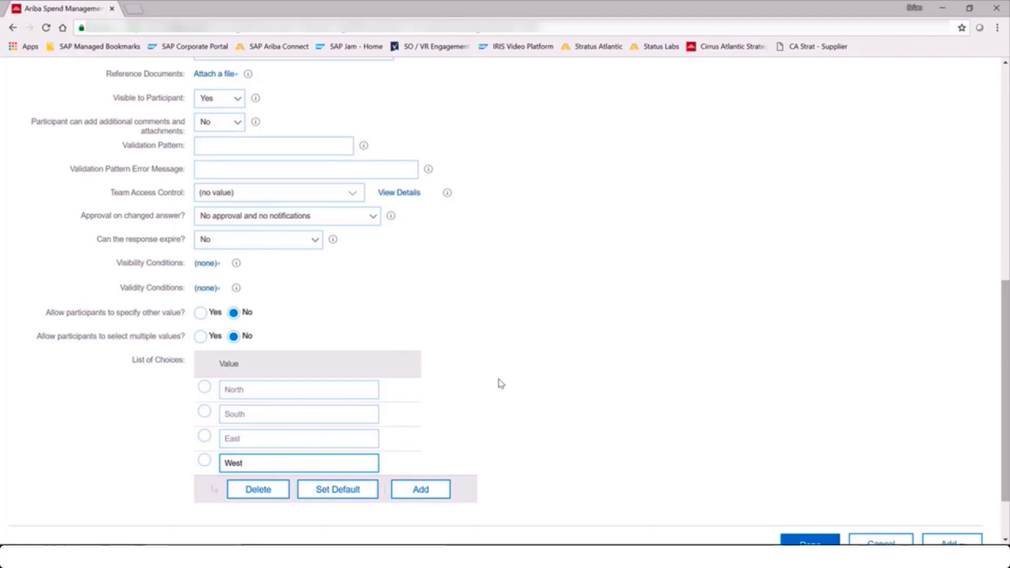
# Set the question's response requirement to Not Required and its visibility to participants to No.
pyautogui.scroll(3, 500, 383)
pyautogui.scroll(1, 501, 383)
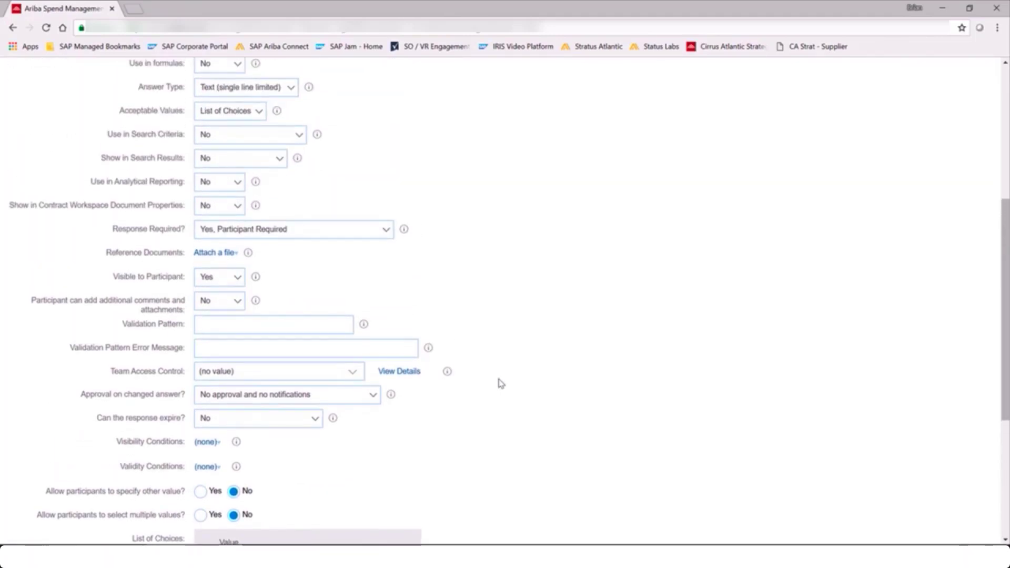
pyautogui.click(387, 228)
pyautogui.click(334, 250)
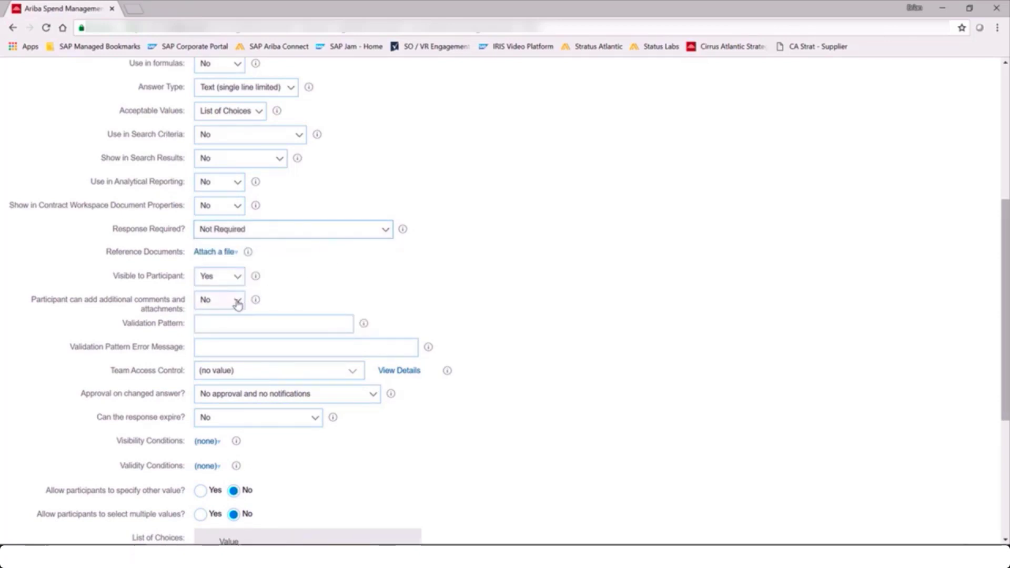
pyautogui.click(237, 279)
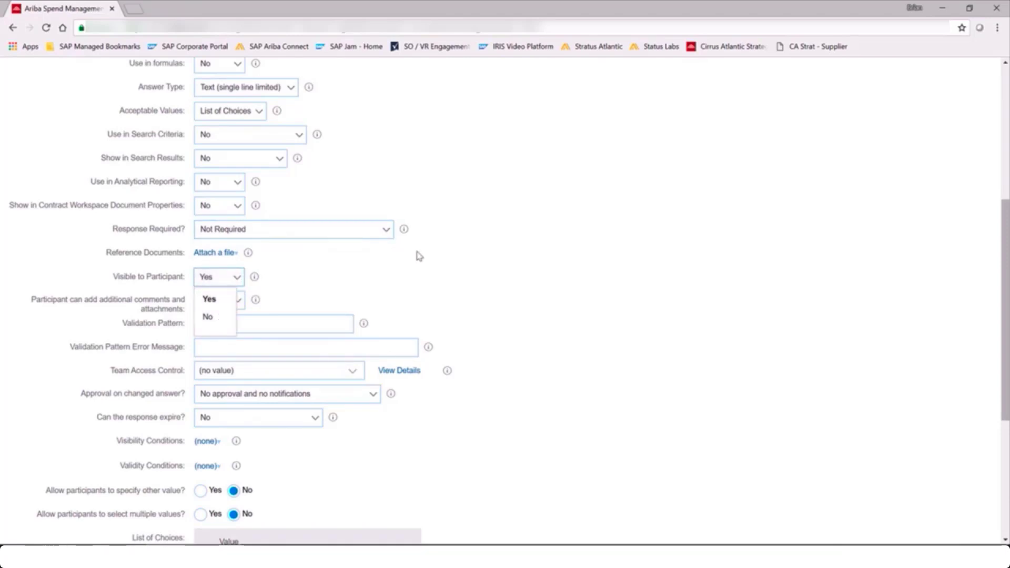
pyautogui.click(213, 317)
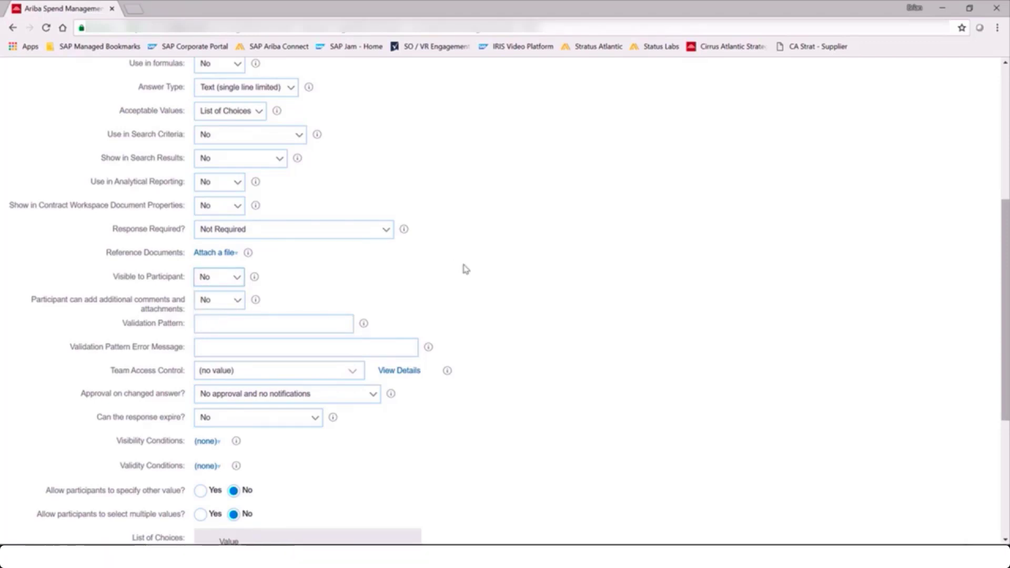
pyautogui.scroll(-1, 466, 269)
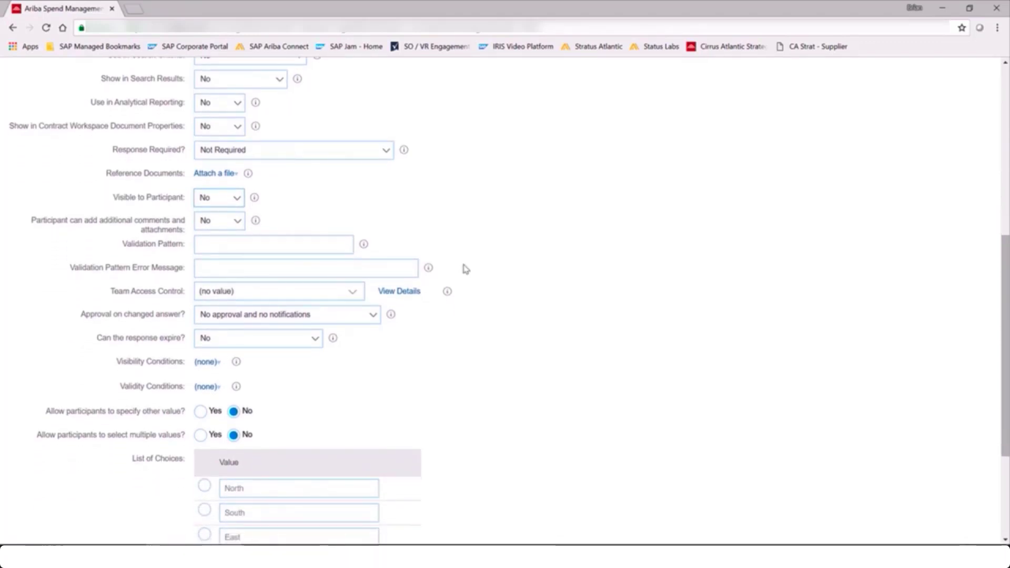
pyautogui.scroll(-2, 465, 270)
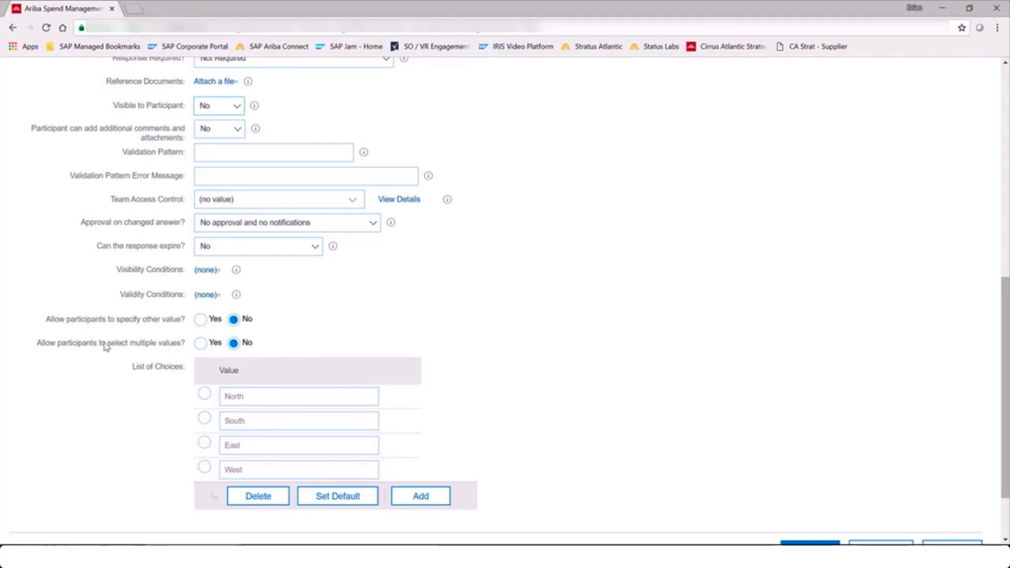
# Enable analytical reporting for the question, give it the short name Headquarters Region, and finish adding it to the Extra Info section.
pyautogui.scroll(5, 500, 348)
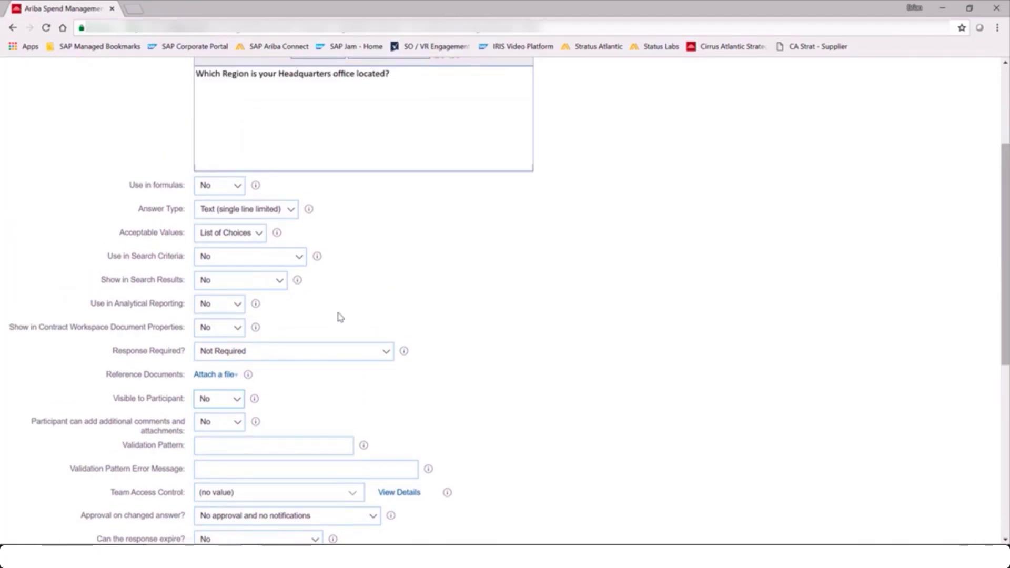
pyautogui.click(236, 307)
pyautogui.click(227, 343)
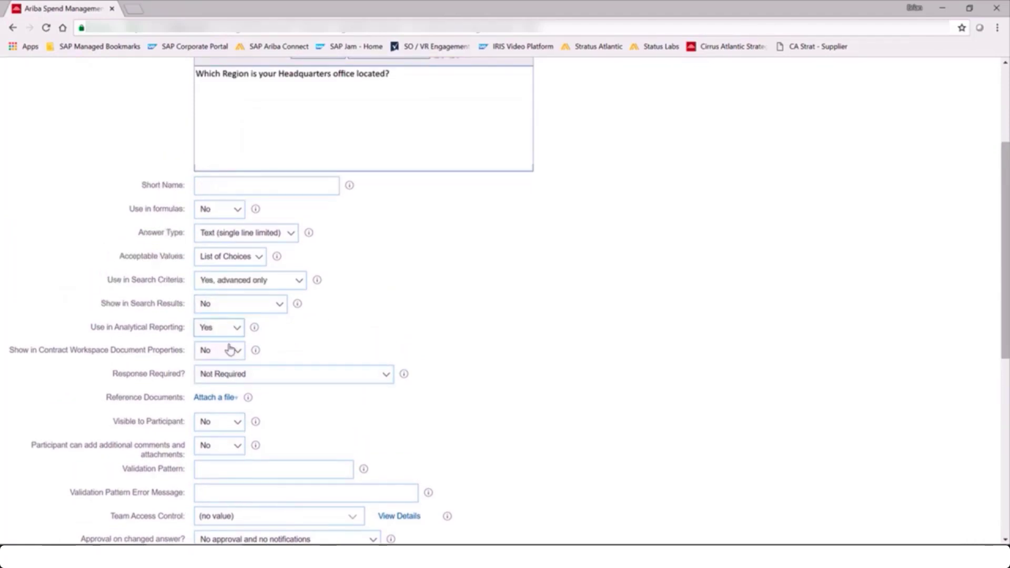
pyautogui.click(254, 187)
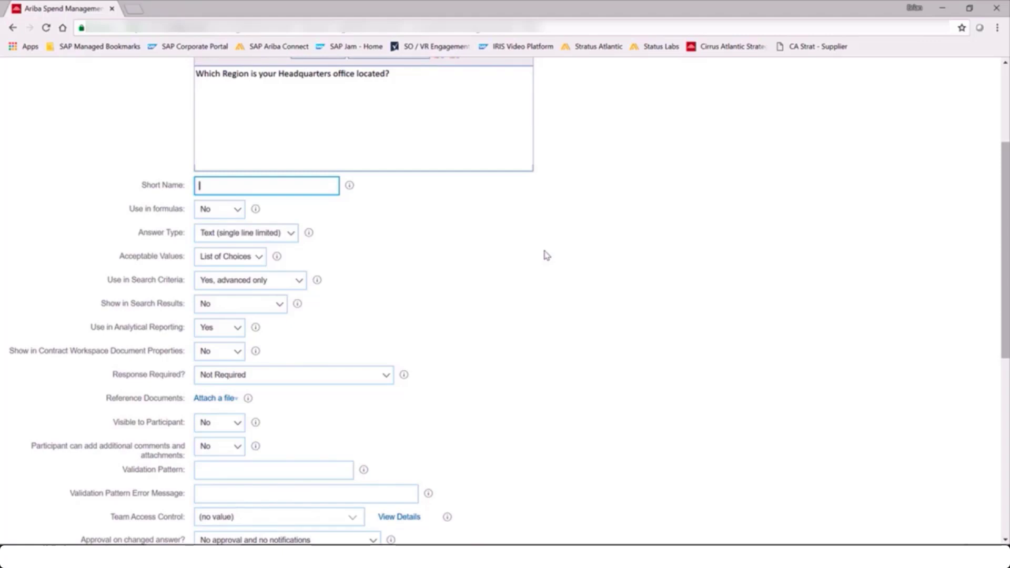
pyautogui.write('adquarters Region')
pyautogui.scroll(3, 551, 232)
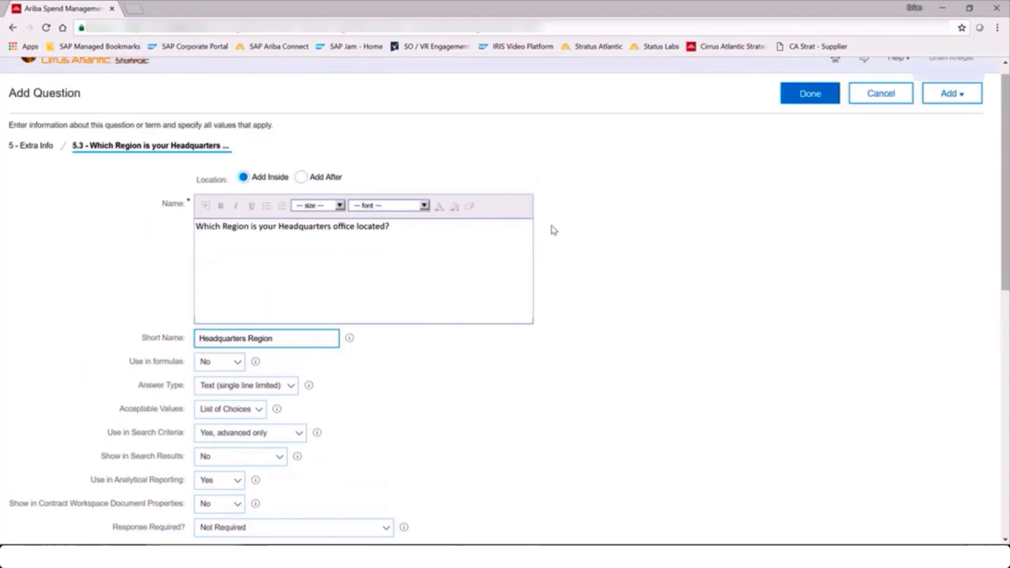
pyautogui.click(803, 122)
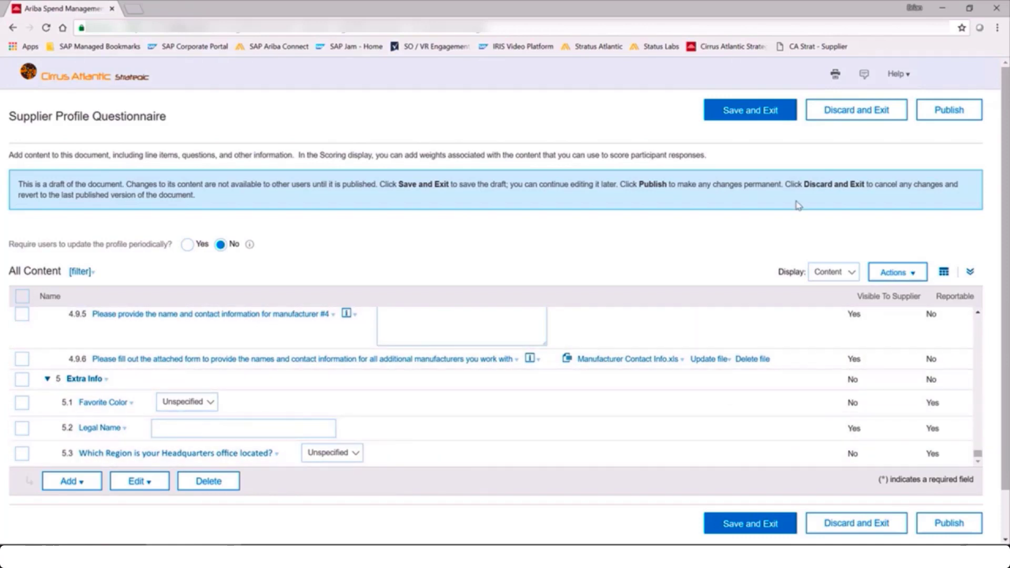
# Publish the draft of the Supplier Profile Questionnaire with the added headquarters region question.
pyautogui.click(944, 111)
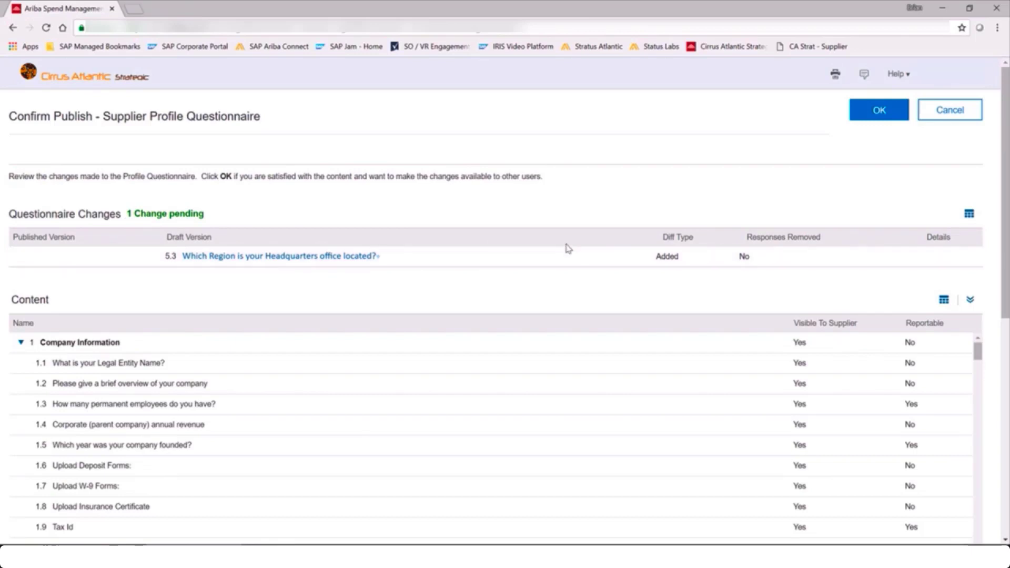
pyautogui.click(863, 114)
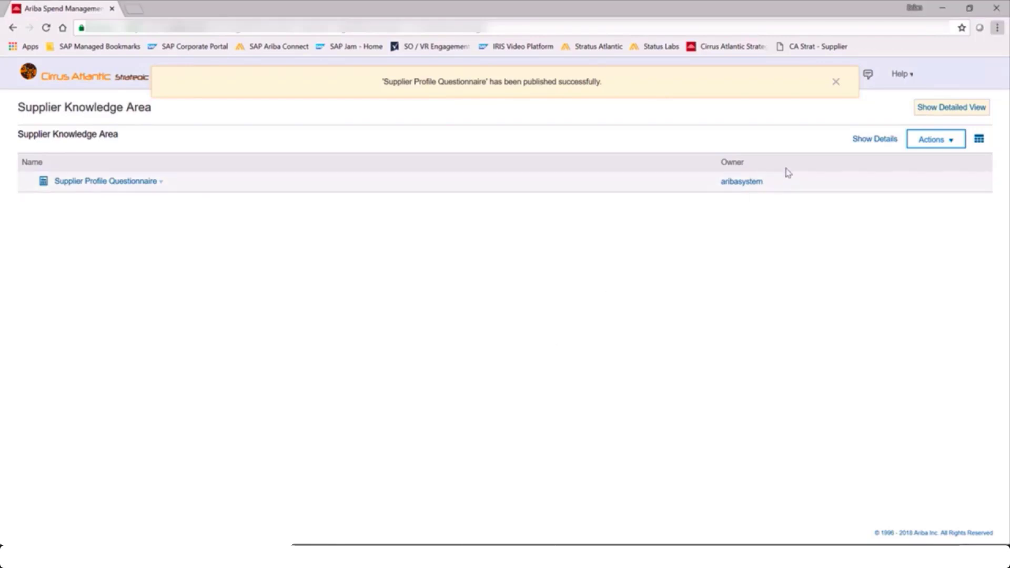
pyautogui.click(835, 82)
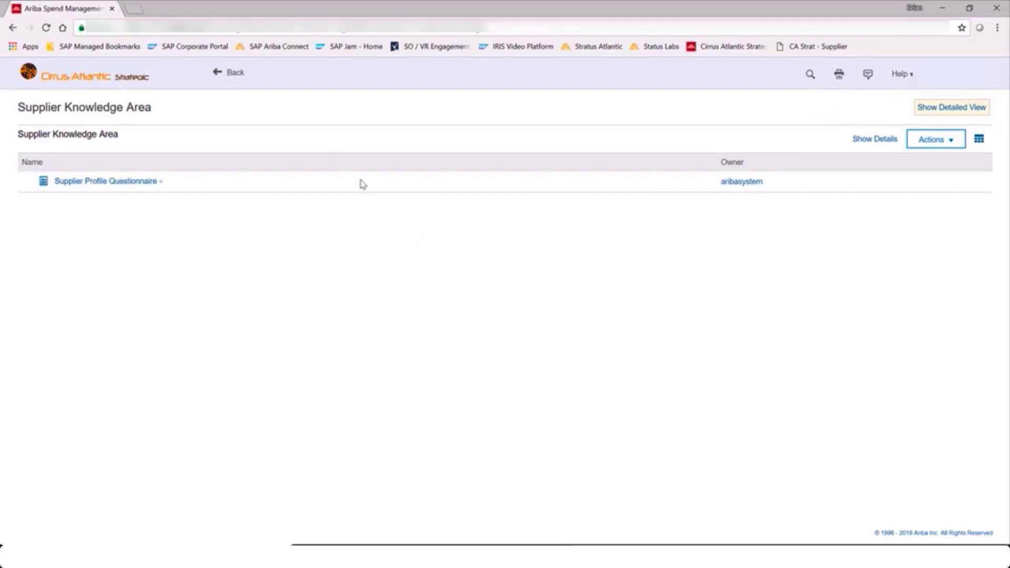
# Edit Super Fly Supply's organization profile to answer the headquarters region question with South, and check the saved answer.
pyautogui.click(232, 72)
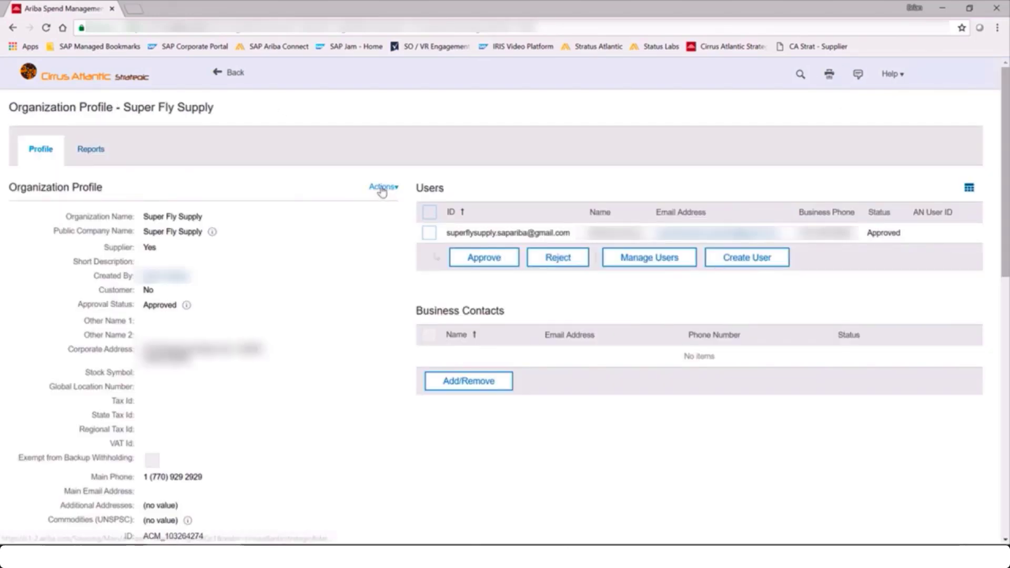
pyautogui.click(380, 190)
pyautogui.click(396, 227)
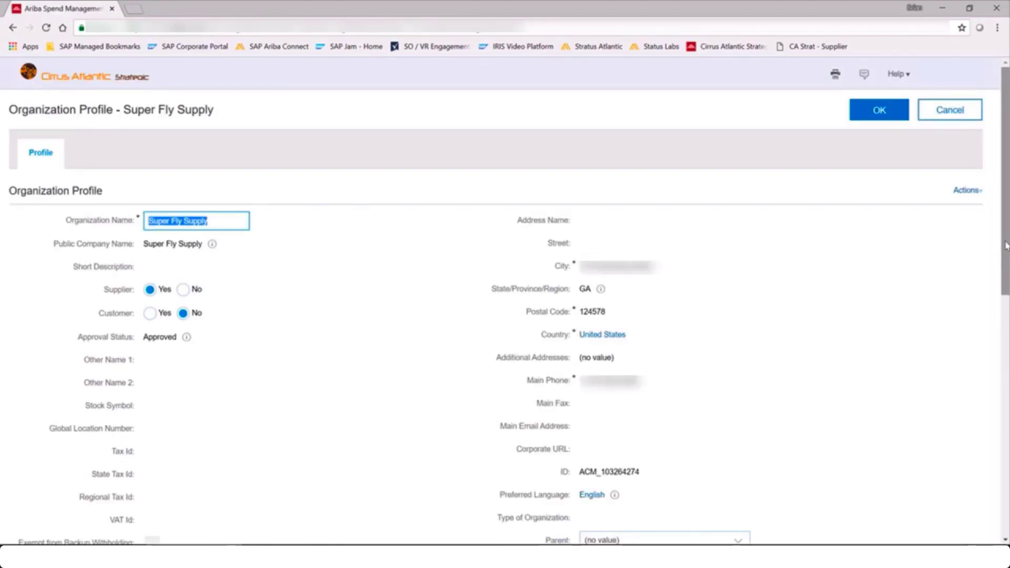
pyautogui.moveTo(1004, 247); pyautogui.dragTo(1002, 506)
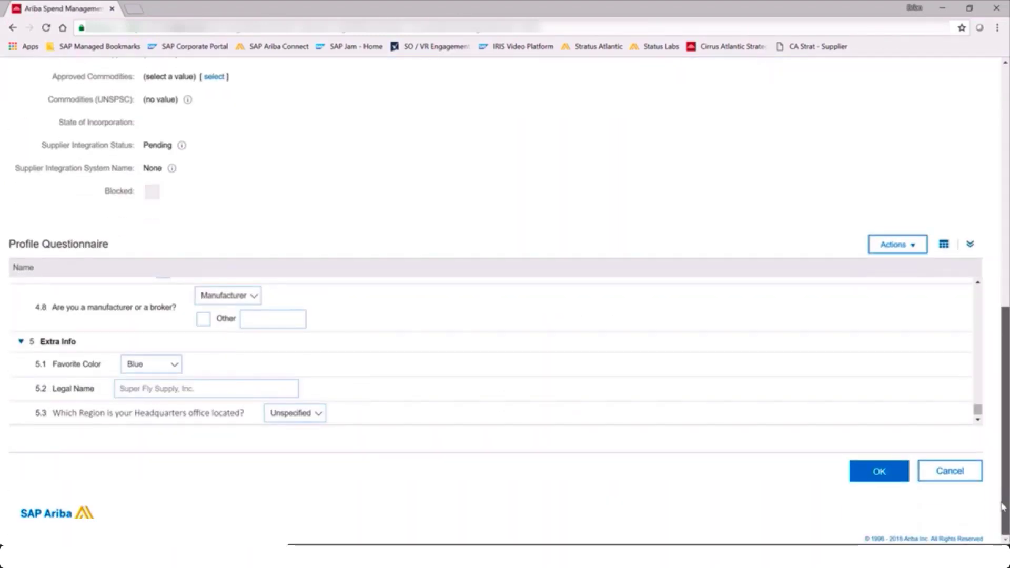
pyautogui.click(319, 414)
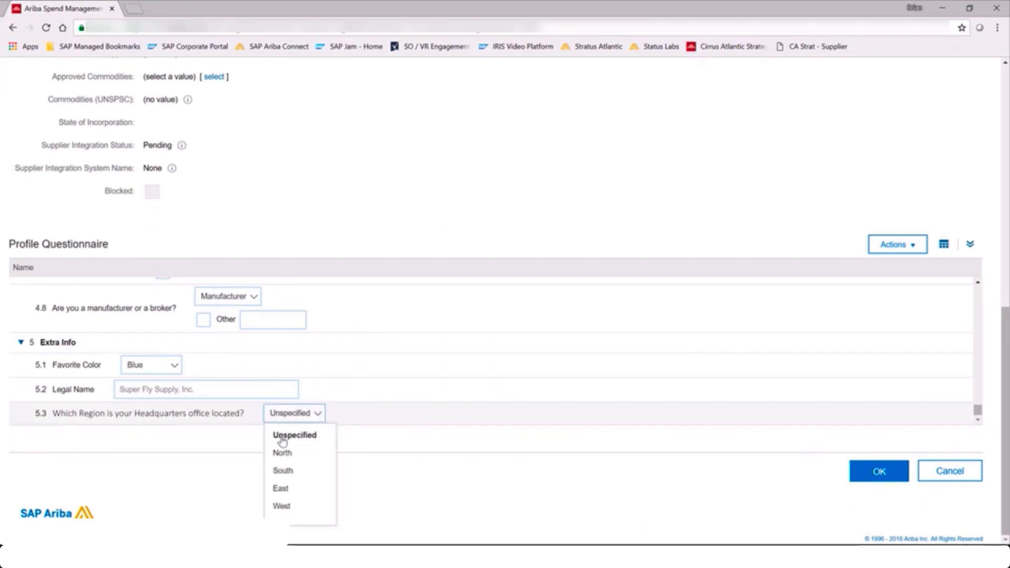
pyautogui.click(284, 470)
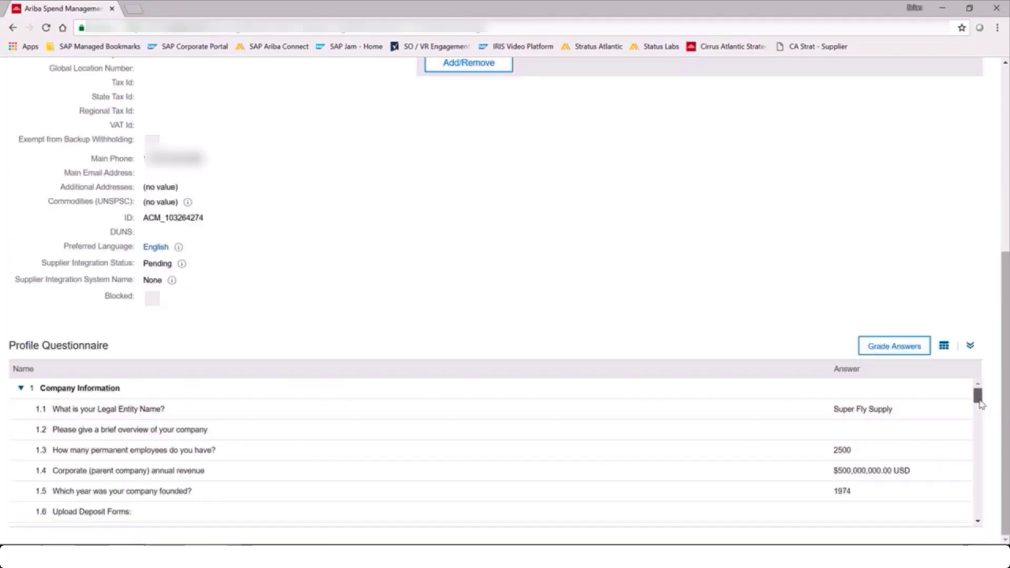
pyautogui.moveTo(977, 395); pyautogui.dragTo(975, 520)
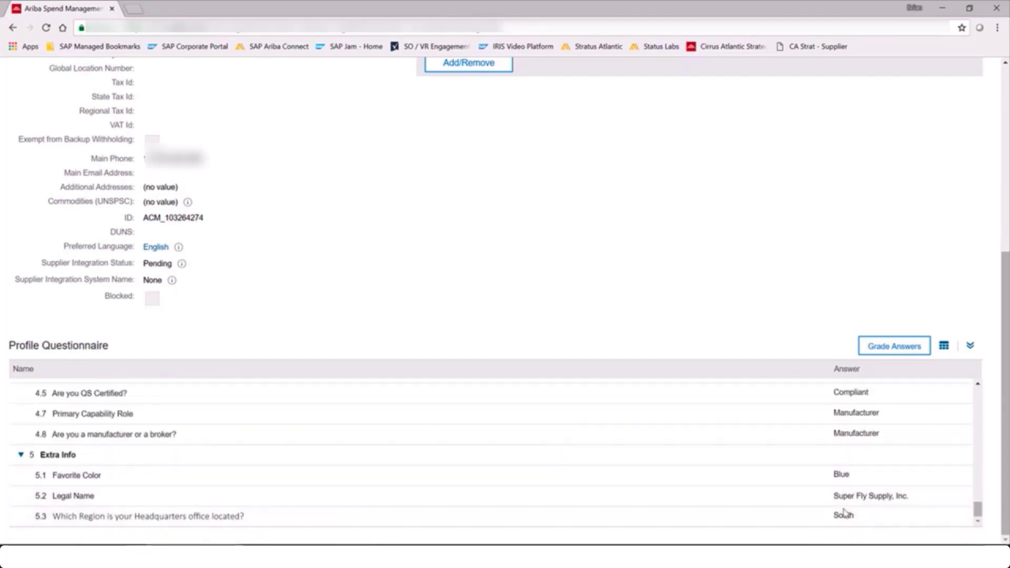
pyautogui.scroll(6, 610, 281)
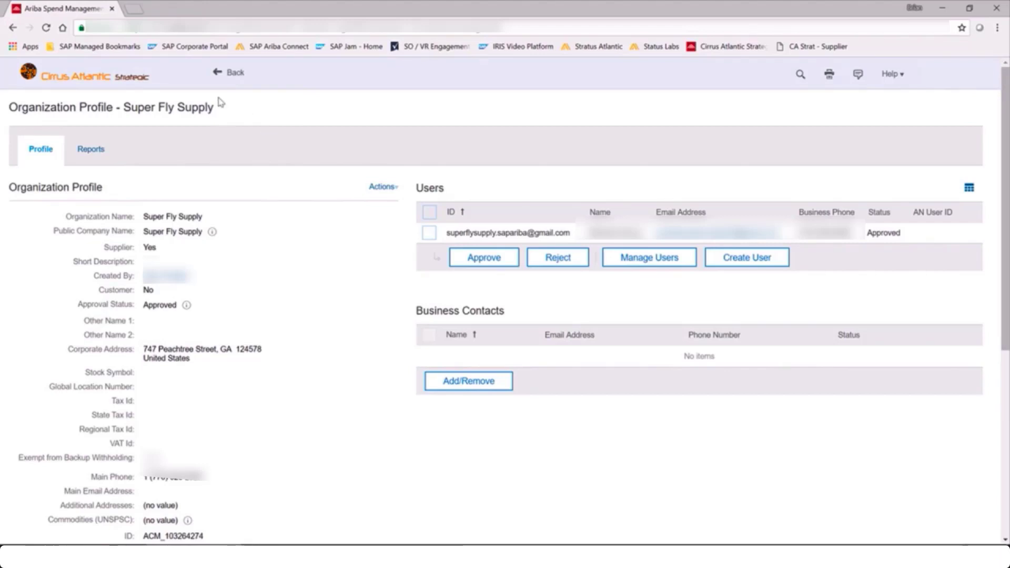
# Create an analytical report titled Supplier Extra Info Report with Supplier/Customer as its main fact.
pyautogui.click(104, 83)
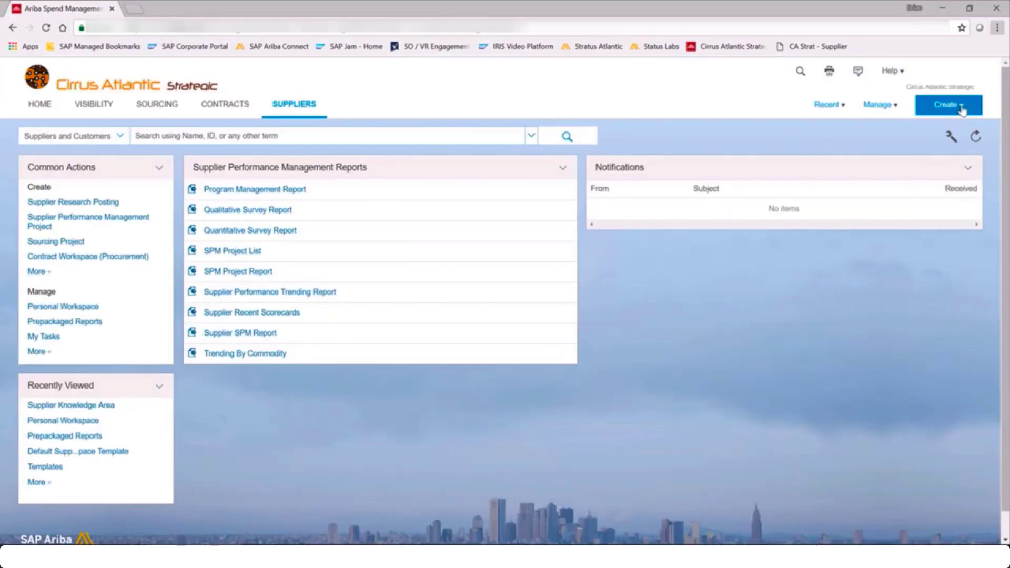
pyautogui.click(949, 104)
pyautogui.click(721, 118)
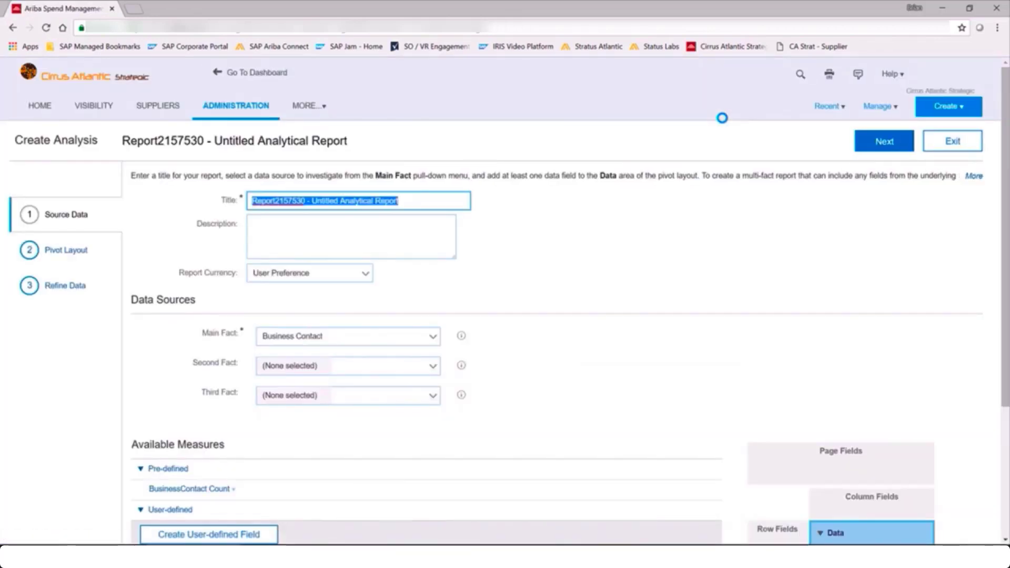
pyautogui.write('Supplier Extra Info Report')
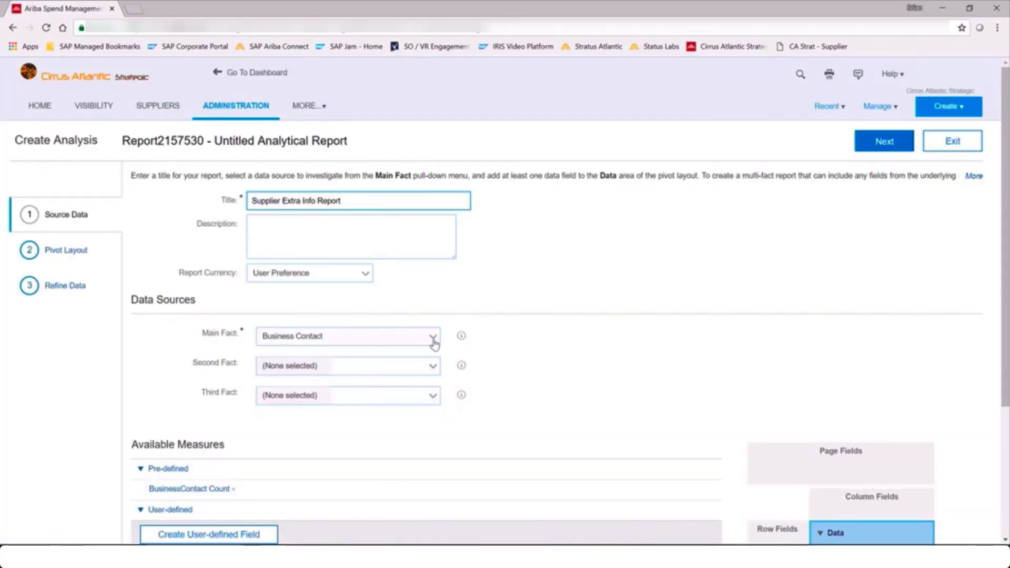
pyautogui.click(433, 340)
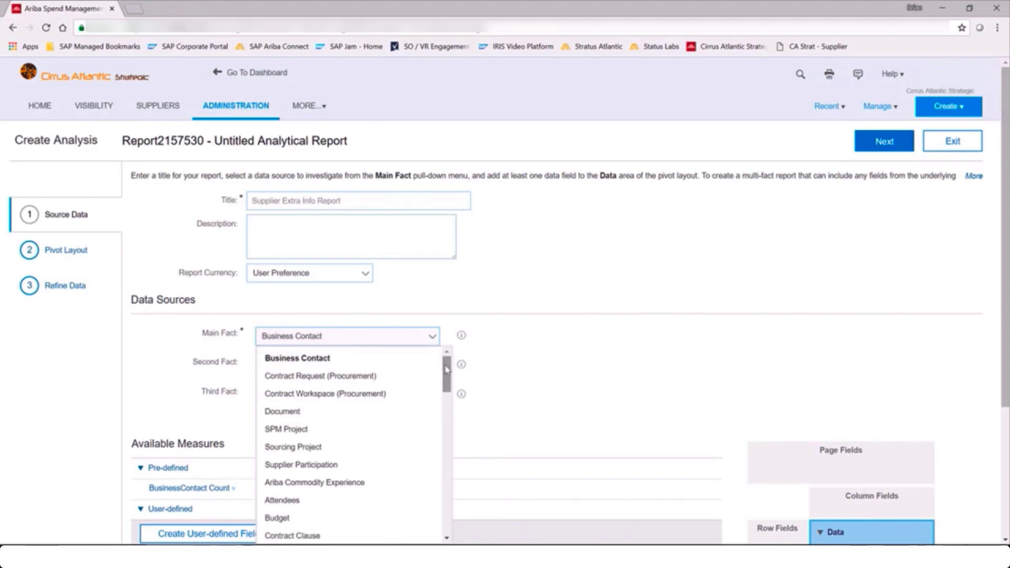
pyautogui.moveTo(446, 369); pyautogui.dragTo(440, 506)
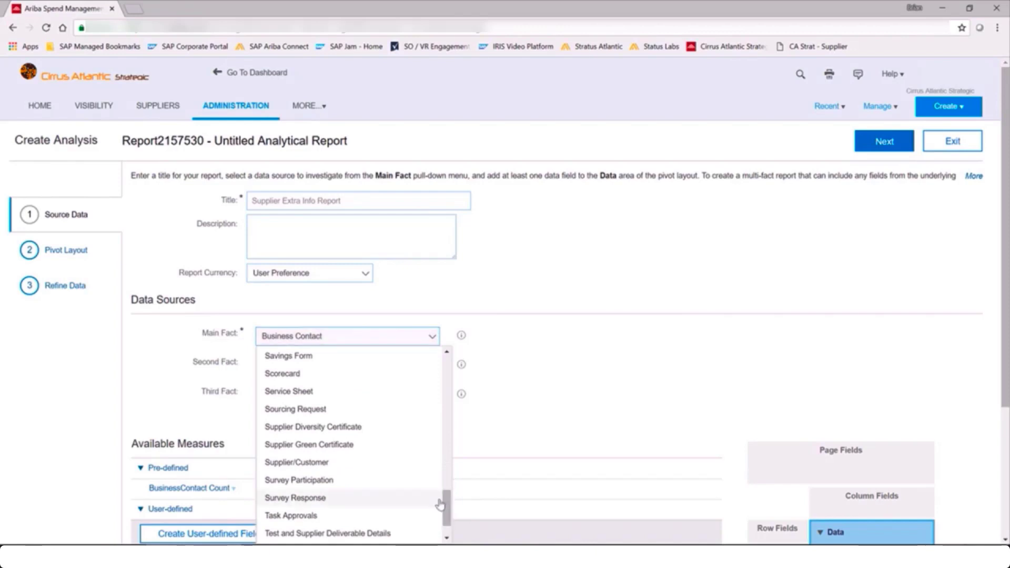
pyautogui.click(339, 462)
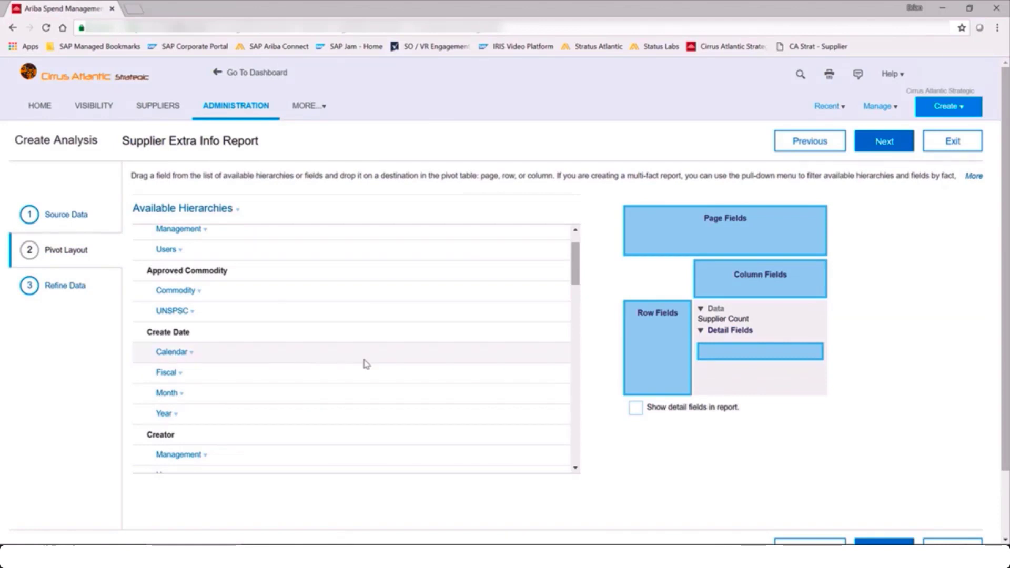
# Switch the pivot layout list to Available Fields and add the Supplier/Customer field Favorite Color as a detail field.
pyautogui.click(237, 213)
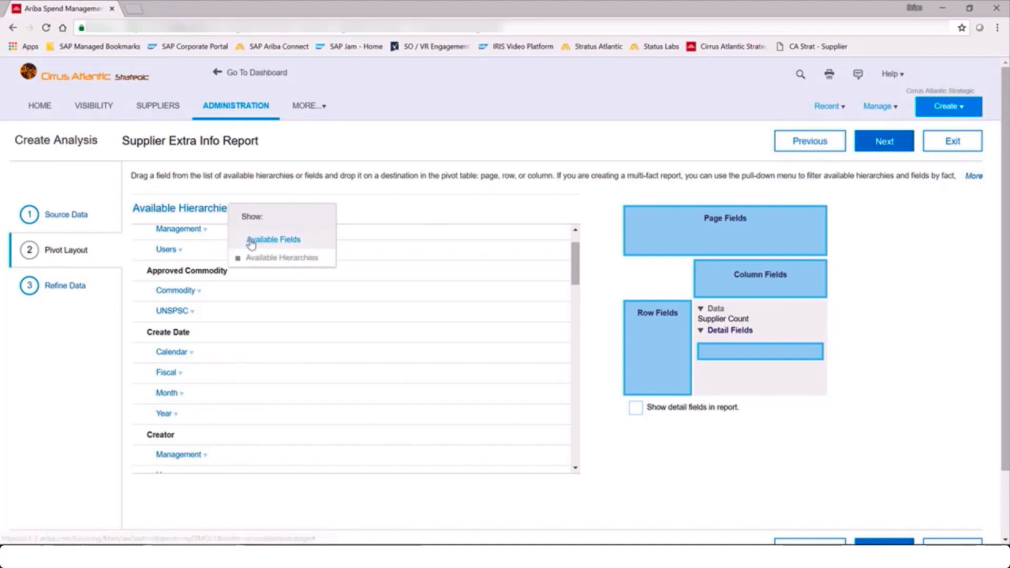
pyautogui.click(249, 237)
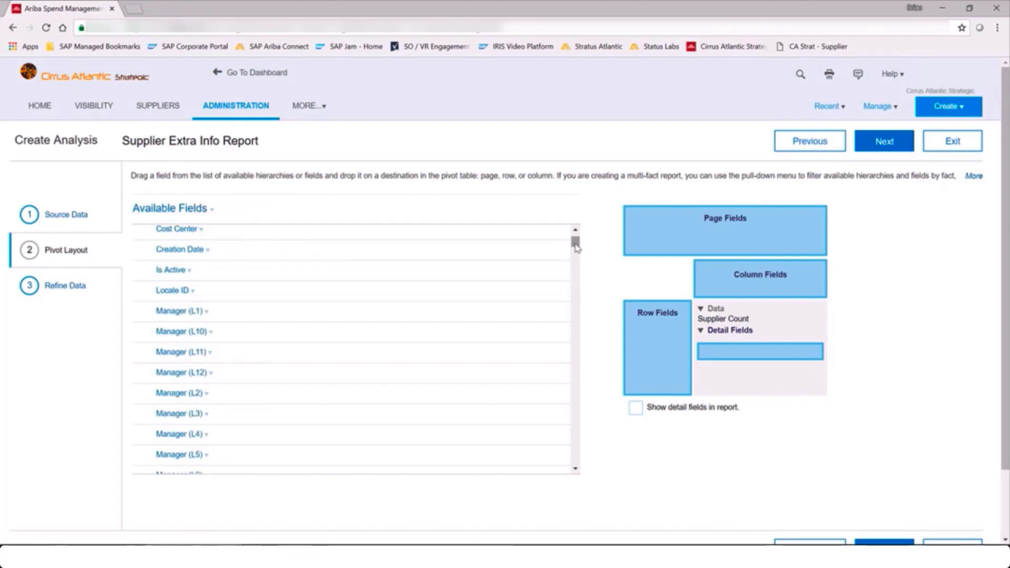
pyautogui.moveTo(576, 247); pyautogui.dragTo(576, 382)
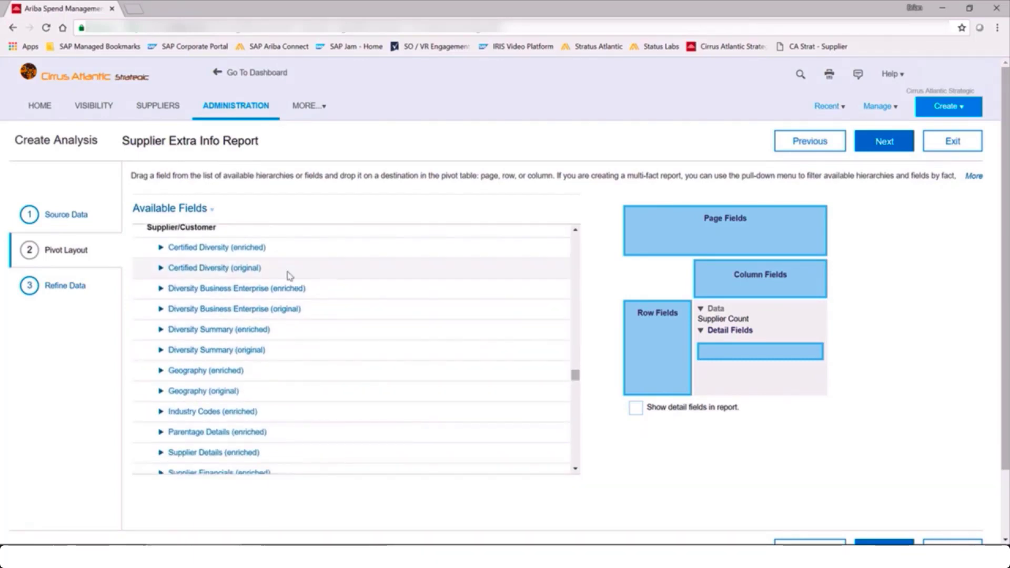
pyautogui.scroll(-5, 404, 356)
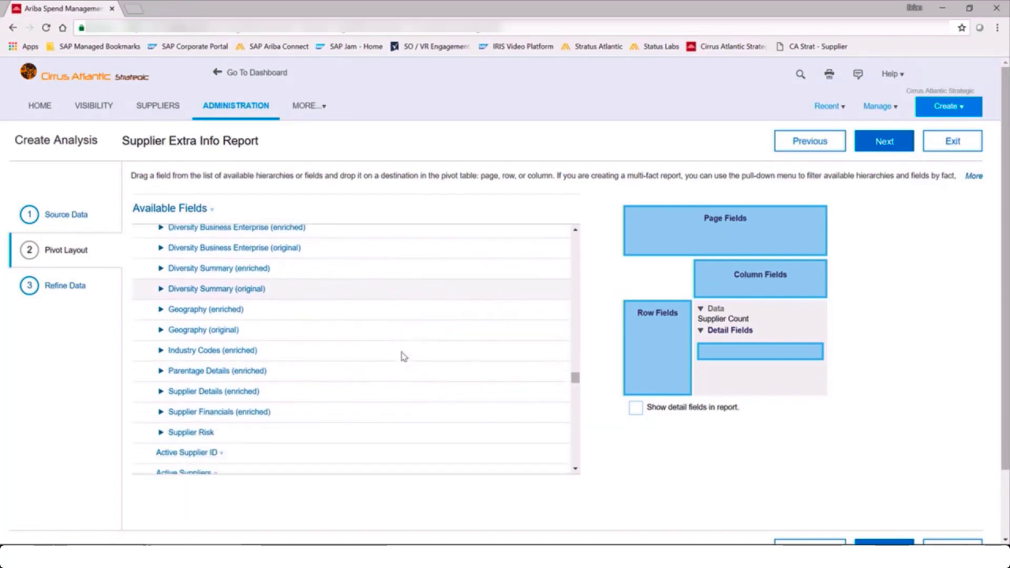
pyautogui.scroll(-10, 404, 356)
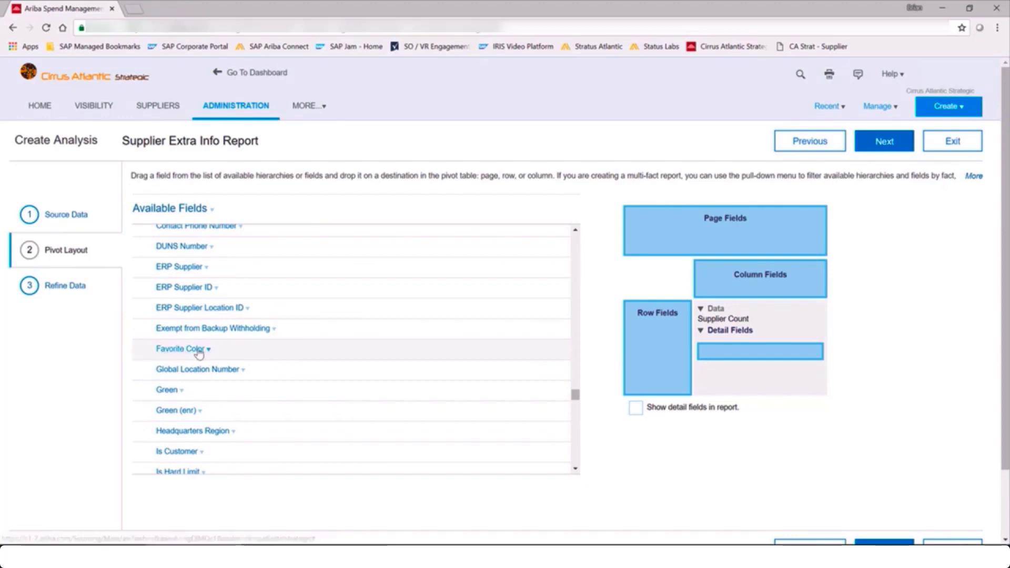
pyautogui.click(181, 349)
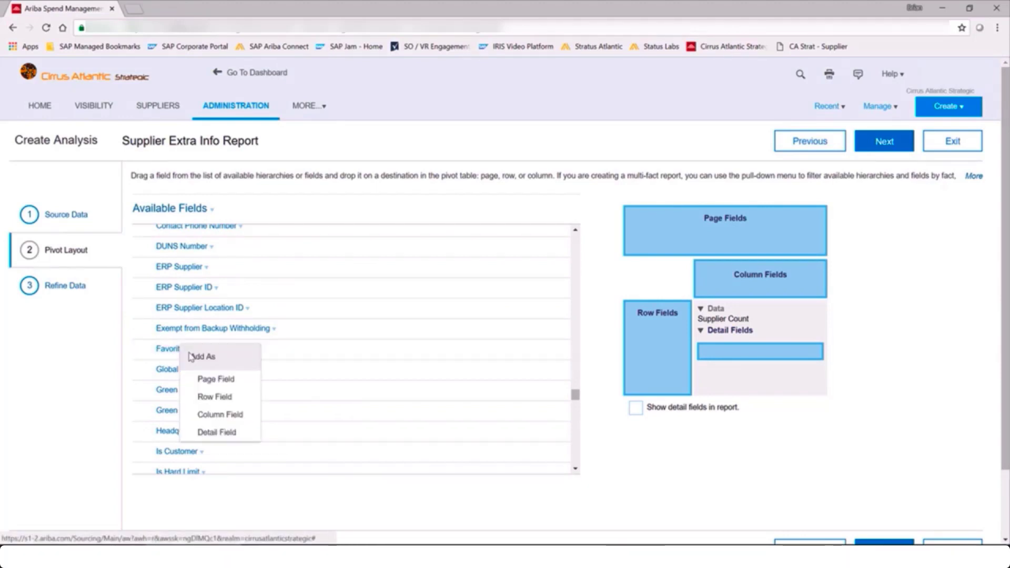
pyautogui.click(218, 432)
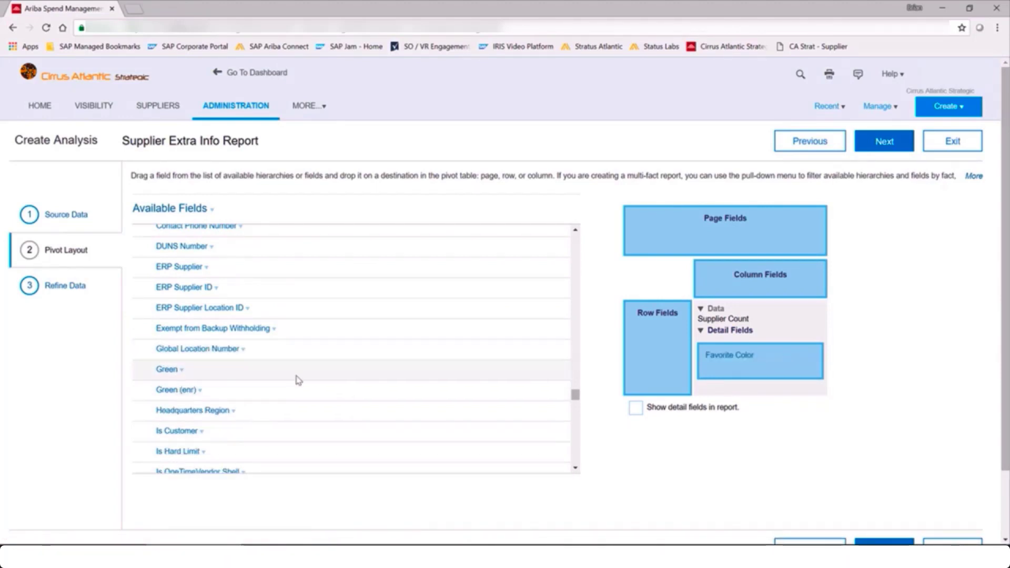
# Add Legal Name and Headquarters Region to the report's pivot layout as detail fields.
pyautogui.scroll(-3, 299, 380)
pyautogui.click(173, 322)
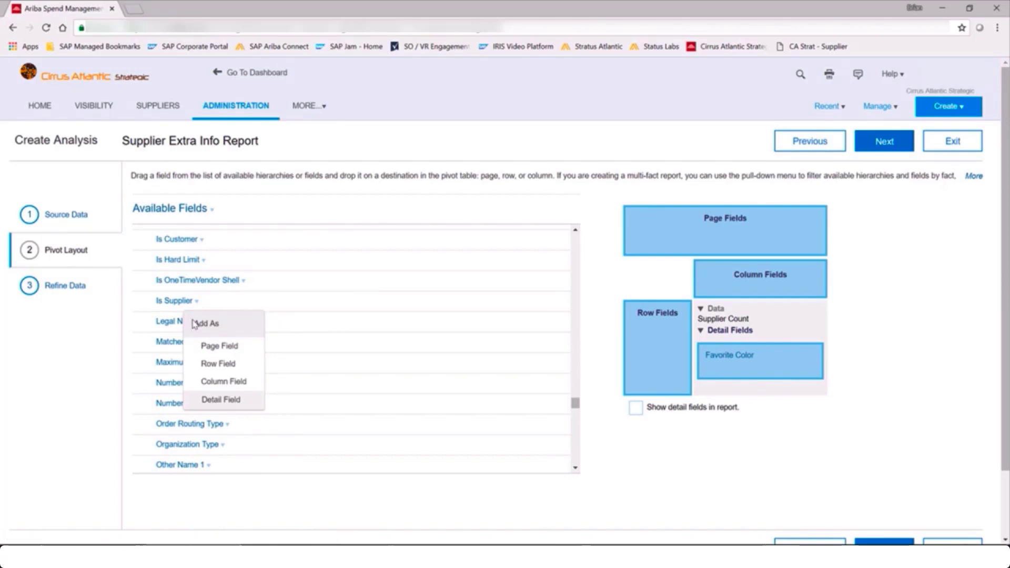
pyautogui.click(245, 402)
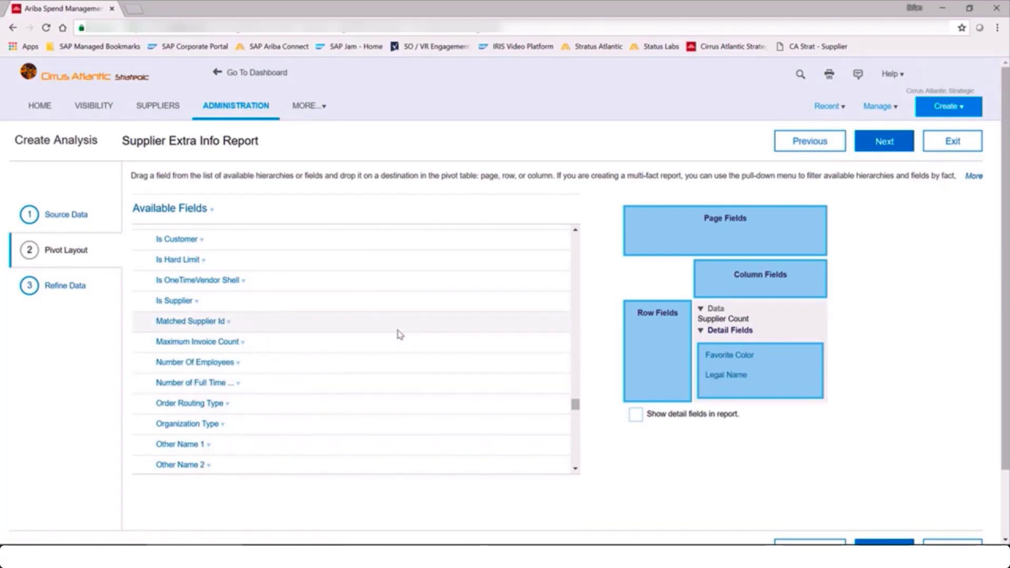
pyautogui.scroll(3, 400, 334)
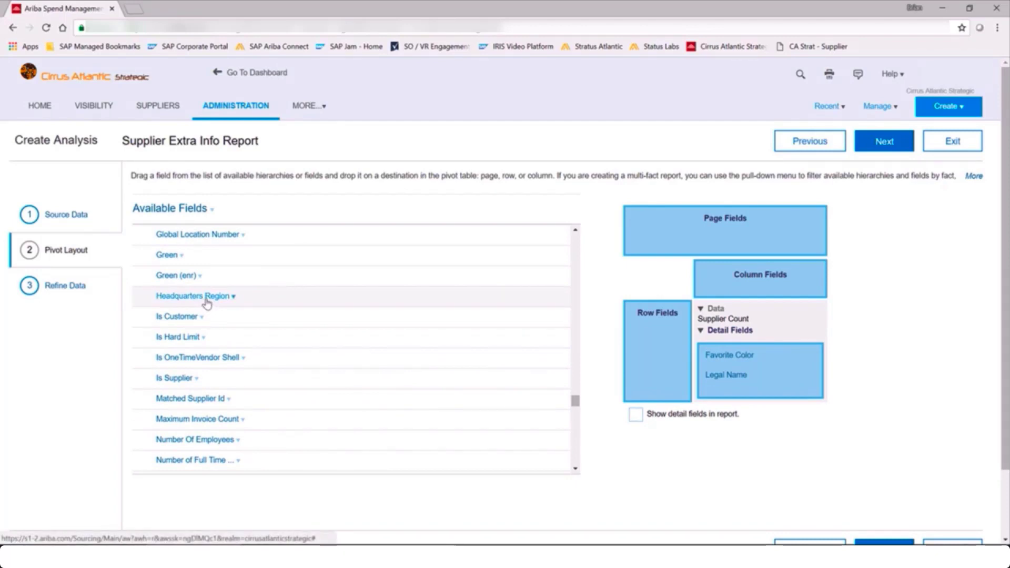
pyautogui.click(208, 301)
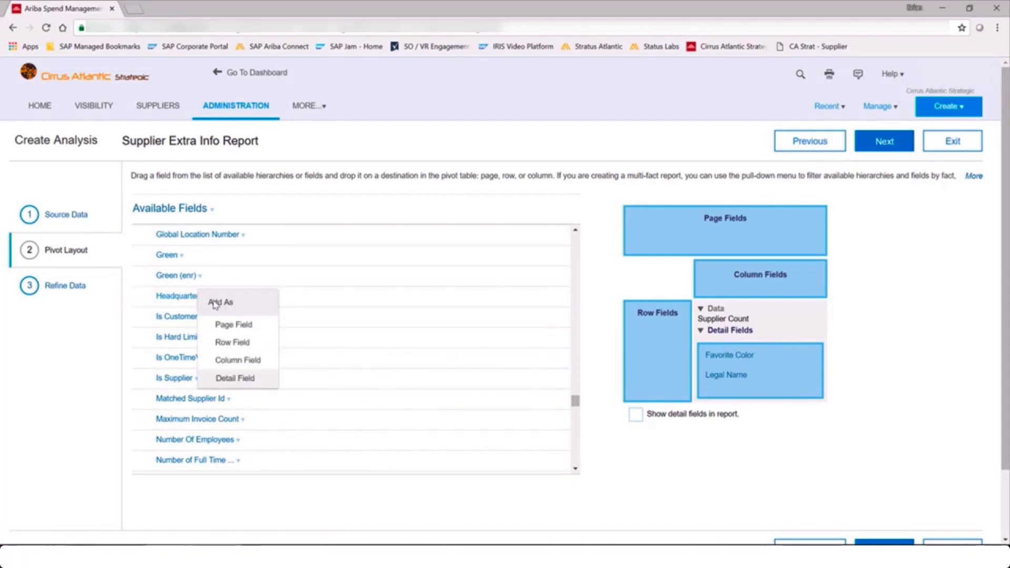
pyautogui.click(235, 378)
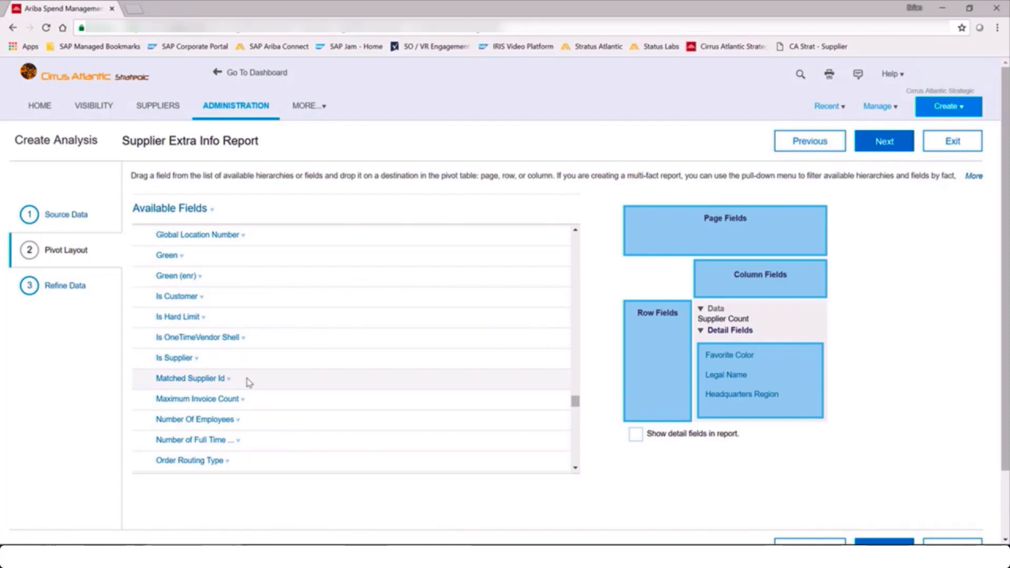
# Show the detail fields in the report with Common Supplier as the row field, and run the report.
pyautogui.click(635, 434)
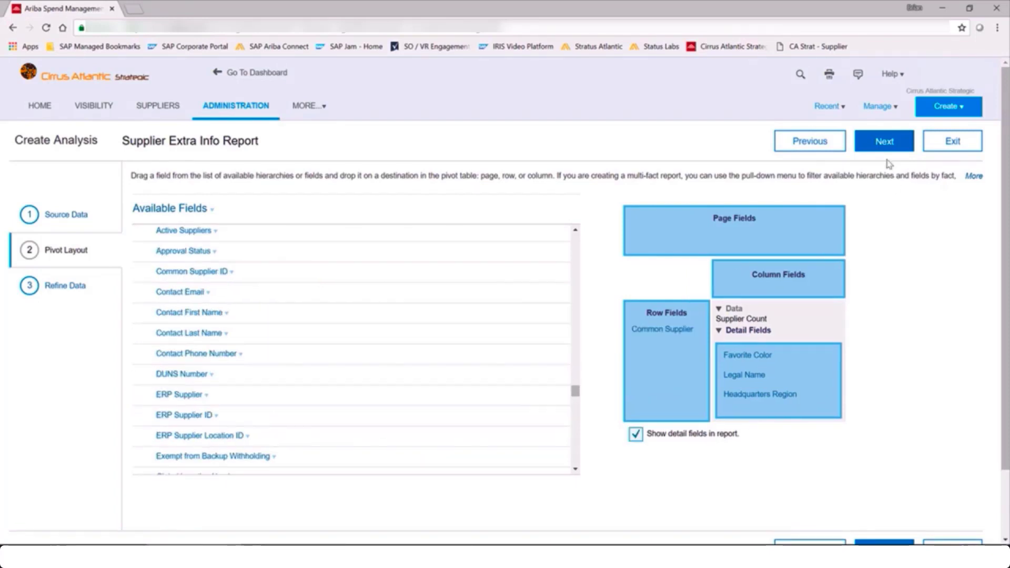
pyautogui.click(885, 146)
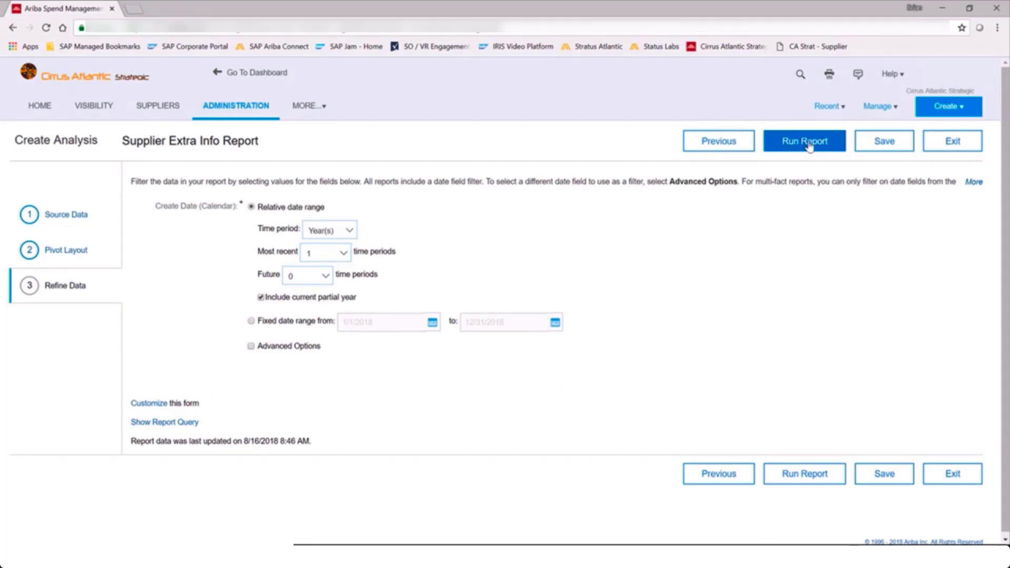
pyautogui.click(804, 142)
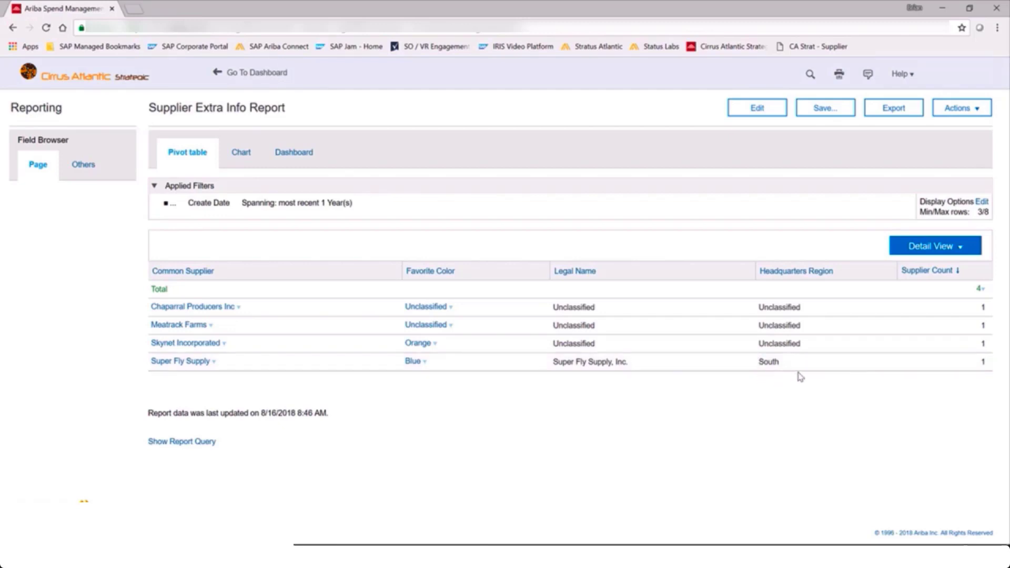
pyautogui.press('alt')
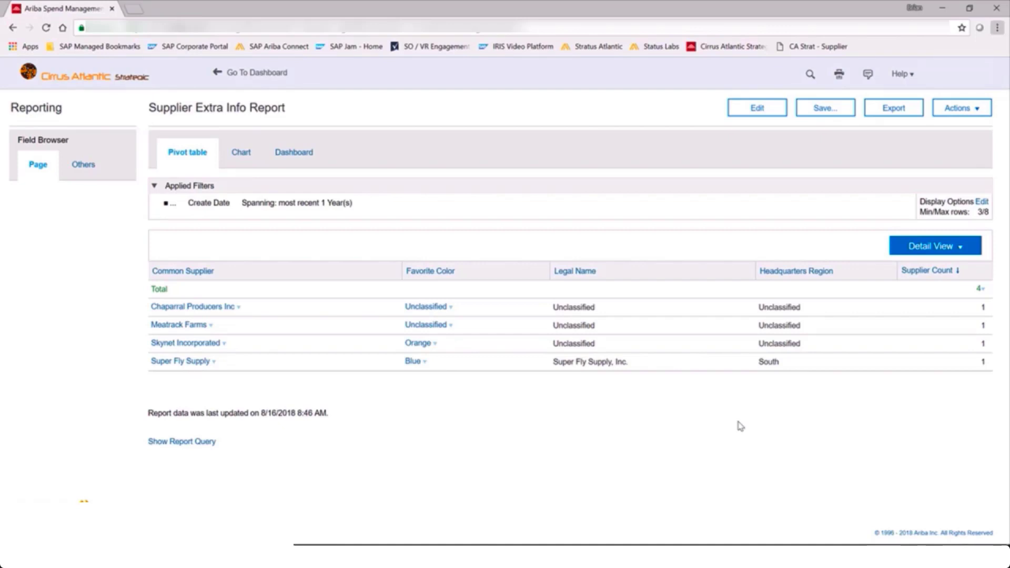